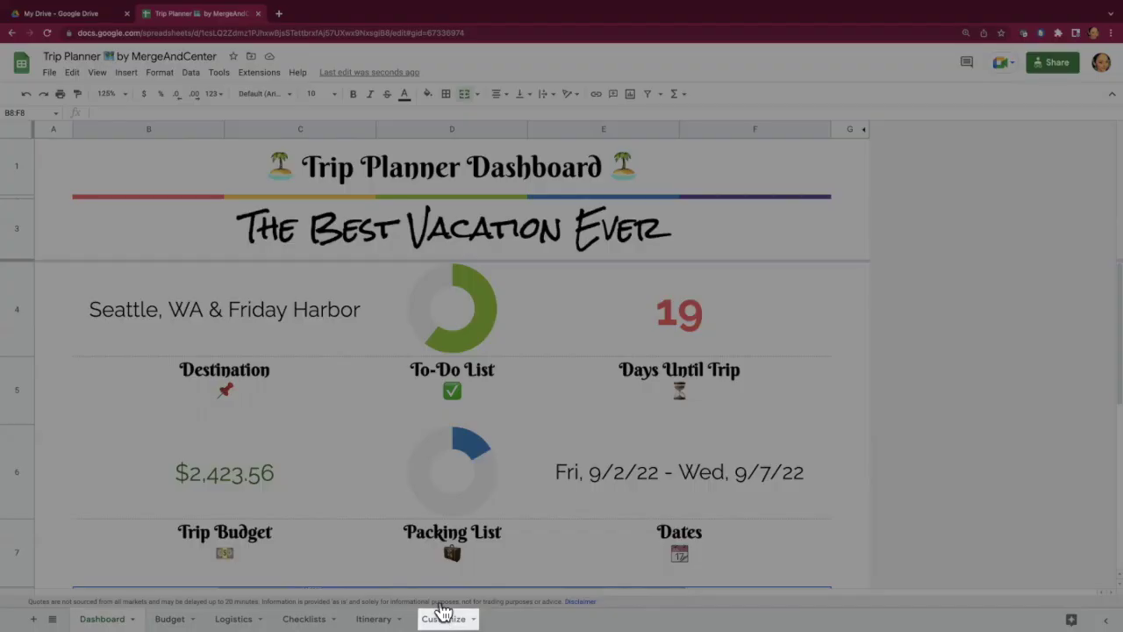
- On the Customize sheet, replace the palm-island trip emoji with the world map emoji
{"action": "left_click", "coordinate": [443, 618]}
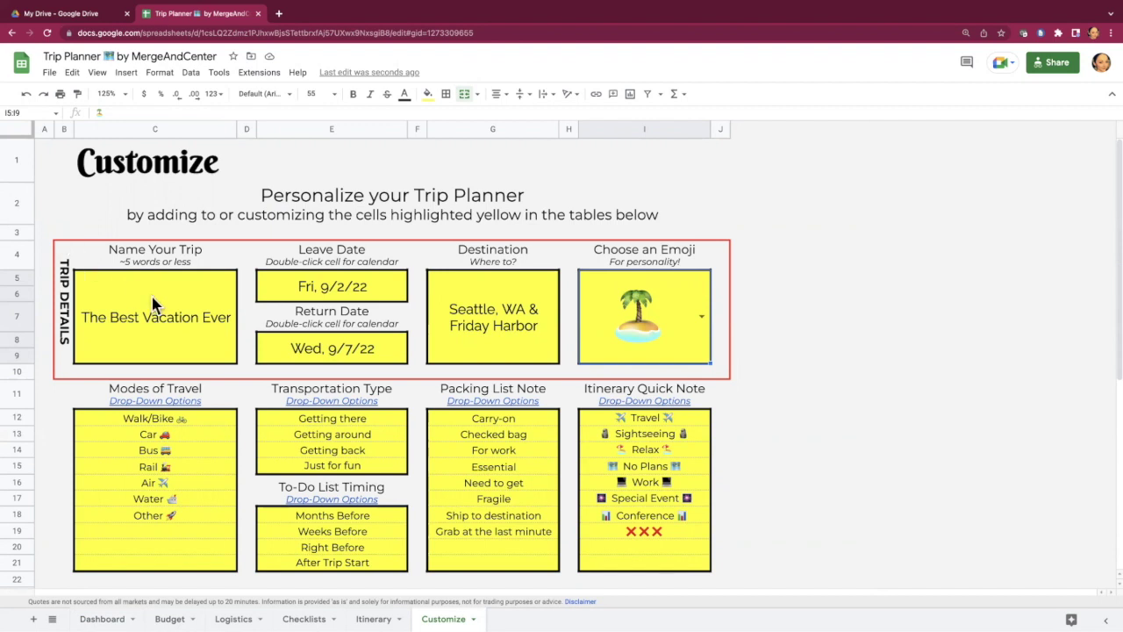
{"action": "left_click", "coordinate": [193, 310]}
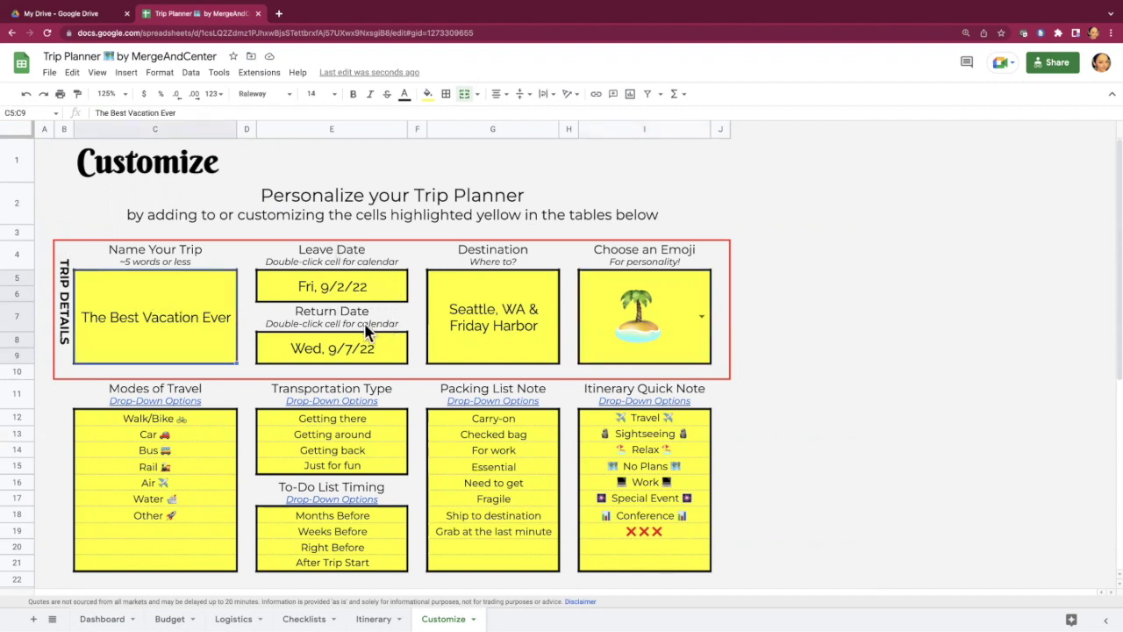
{"action": "left_click", "coordinate": [700, 319]}
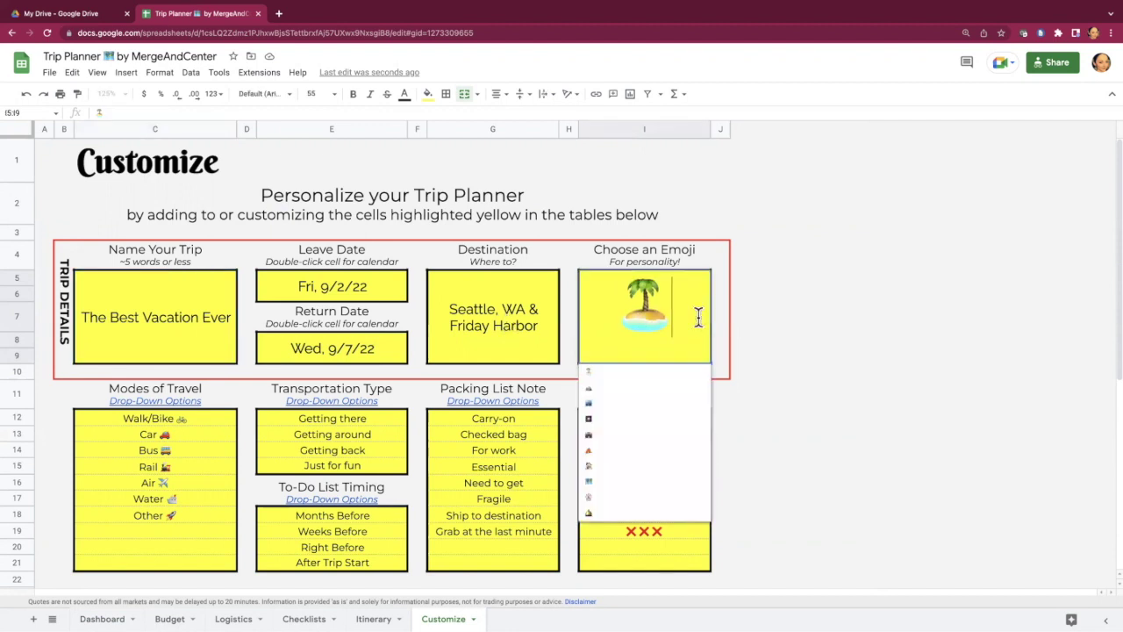
{"action": "left_click", "coordinate": [599, 489]}
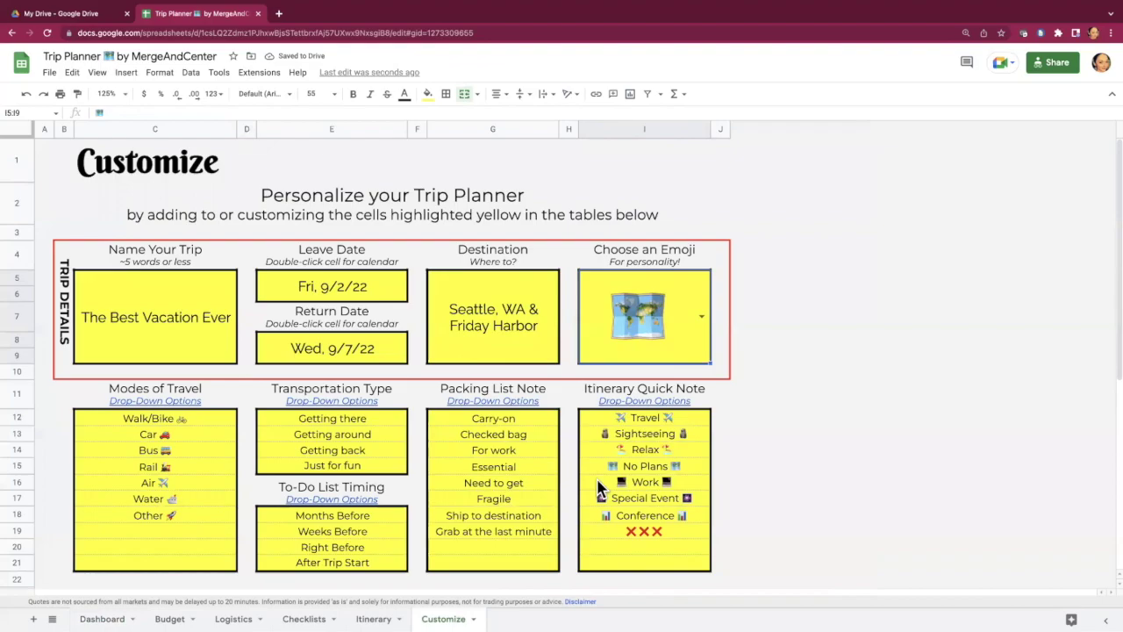
- Switch to the Logistics sheet, where all sections are still collapsed
{"action": "left_click", "coordinate": [233, 619]}
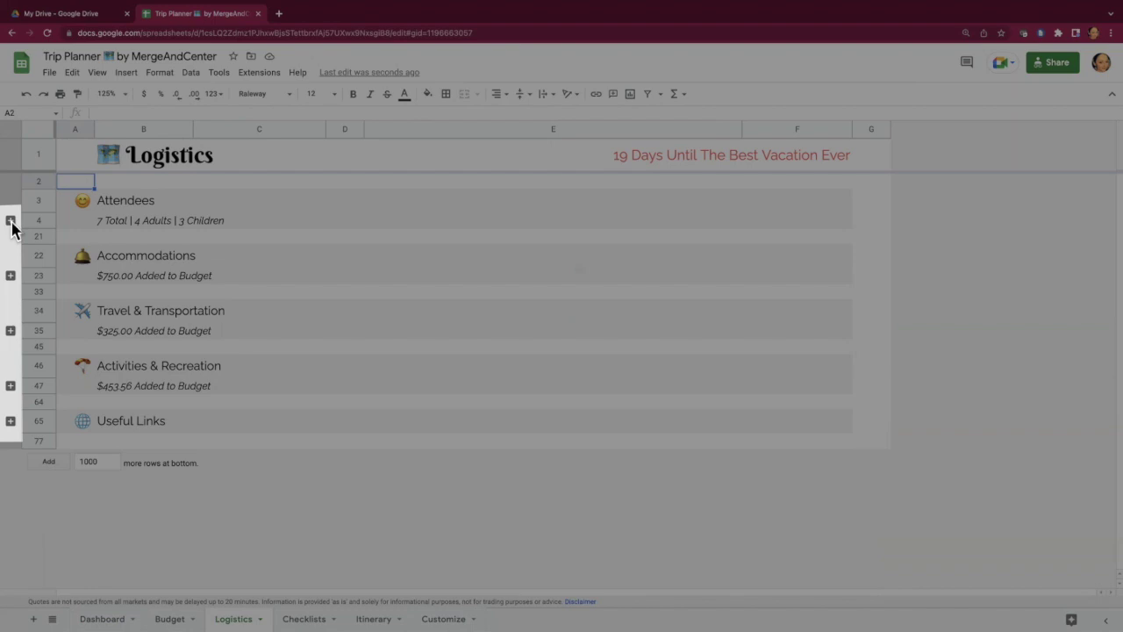
- Expand Attendees and Accommodations to show the attendee list and the $450.00 and $300.00 lodgings
{"action": "left_click", "coordinate": [11, 222]}
{"action": "left_click", "coordinate": [165, 268]}
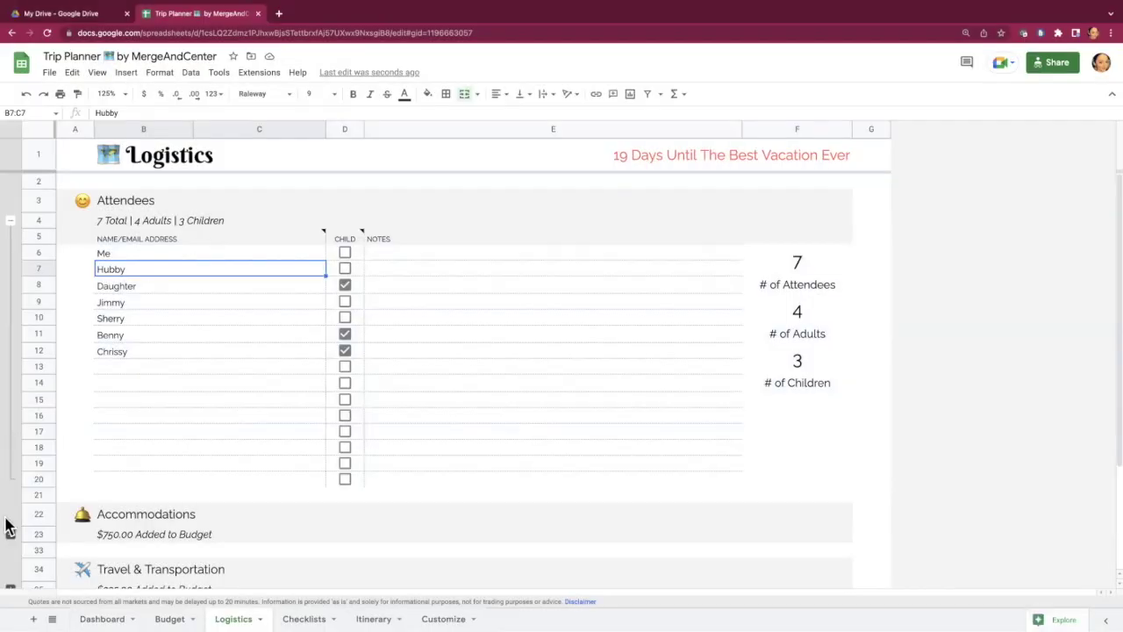
{"action": "left_click", "coordinate": [11, 534]}
{"action": "scroll", "coordinate": [249, 475], "scroll_direction": "down", "scroll_amount": 3}
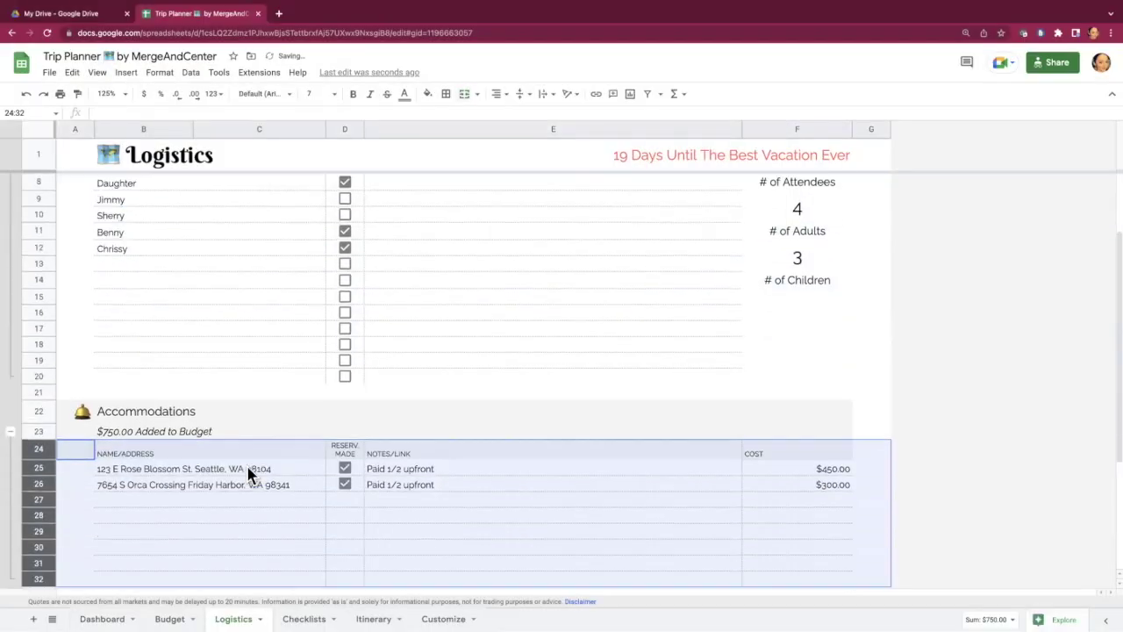
{"action": "scroll", "coordinate": [250, 465], "scroll_direction": "down", "scroll_amount": 1}
{"action": "left_click", "coordinate": [261, 366]}
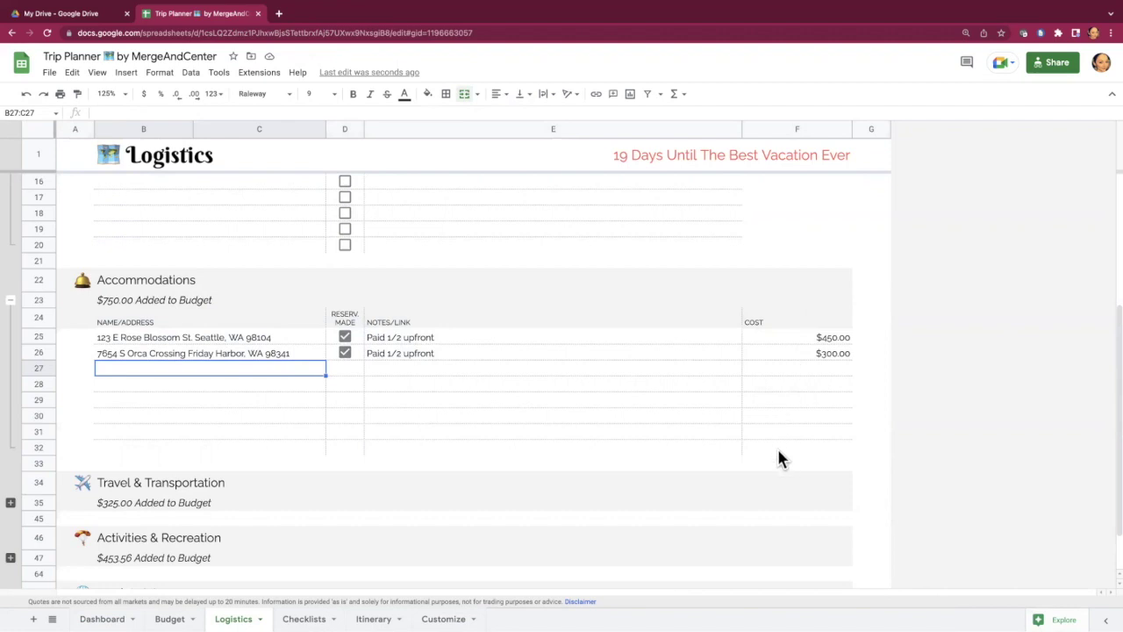
- Expand Travel & Transportation and Activities & Recreation, then preview the Mode of Travel choices in B41
{"action": "left_click", "coordinate": [10, 504]}
{"action": "scroll", "coordinate": [223, 486], "scroll_direction": "down", "scroll_amount": 5}
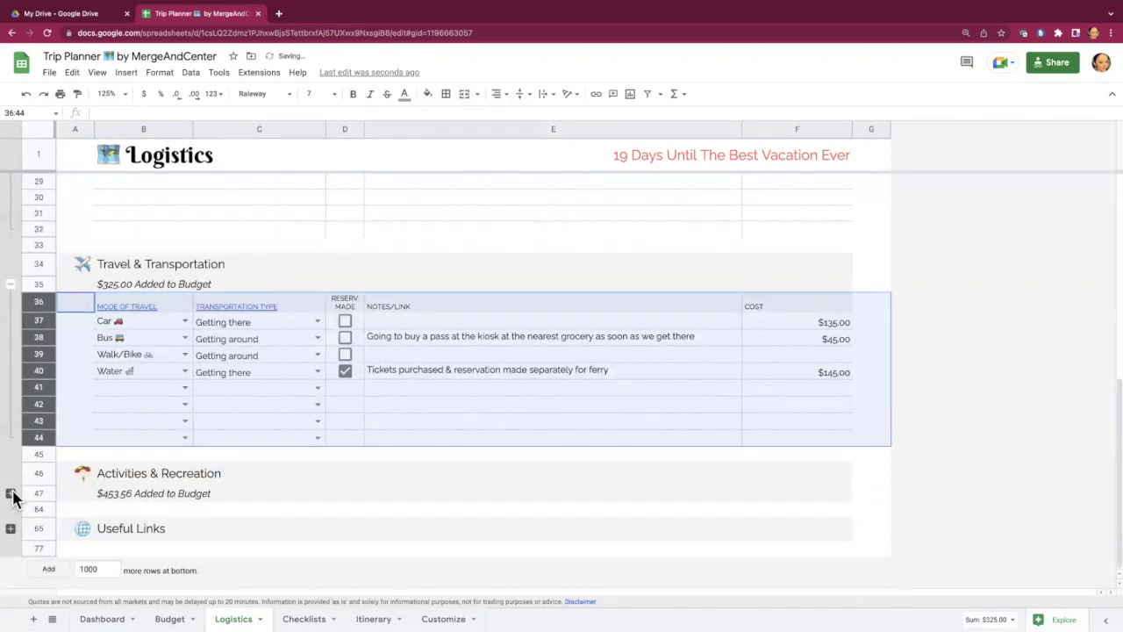
{"action": "left_click", "coordinate": [10, 494]}
{"action": "left_click", "coordinate": [810, 534]}
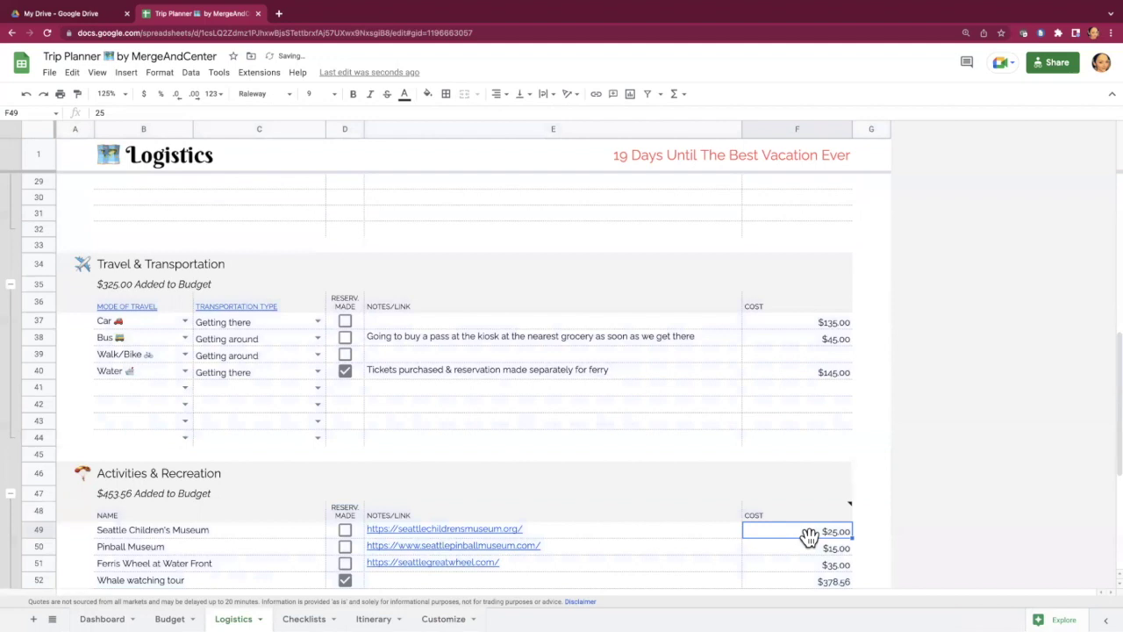
{"action": "scroll", "coordinate": [823, 356], "scroll_direction": "up", "scroll_amount": 3}
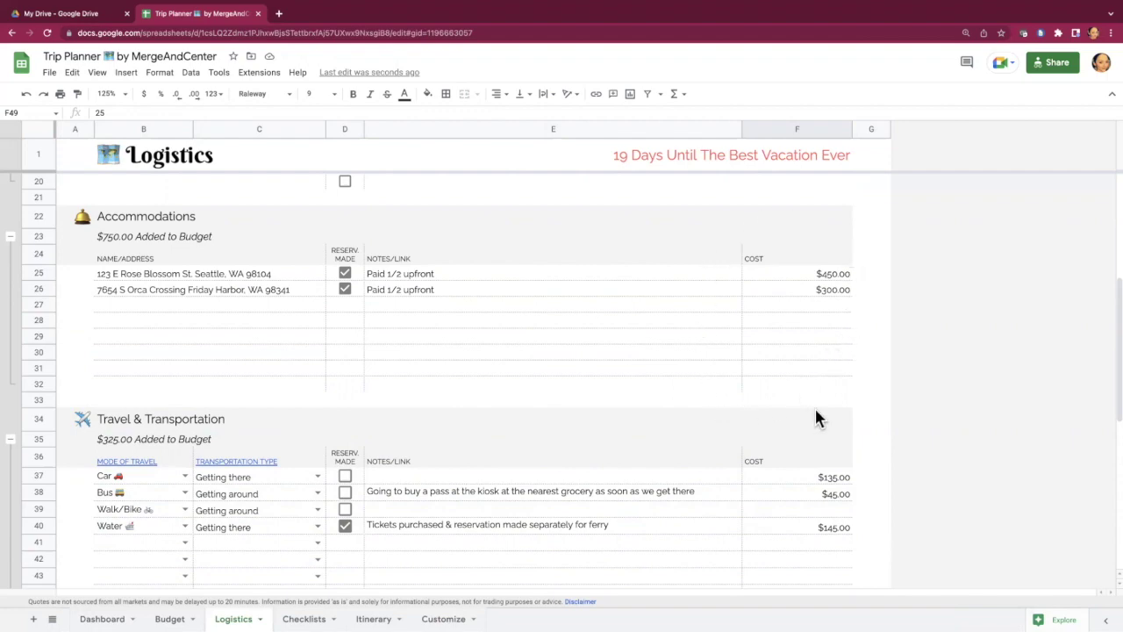
{"action": "scroll", "coordinate": [722, 408], "scroll_direction": "down", "scroll_amount": 3}
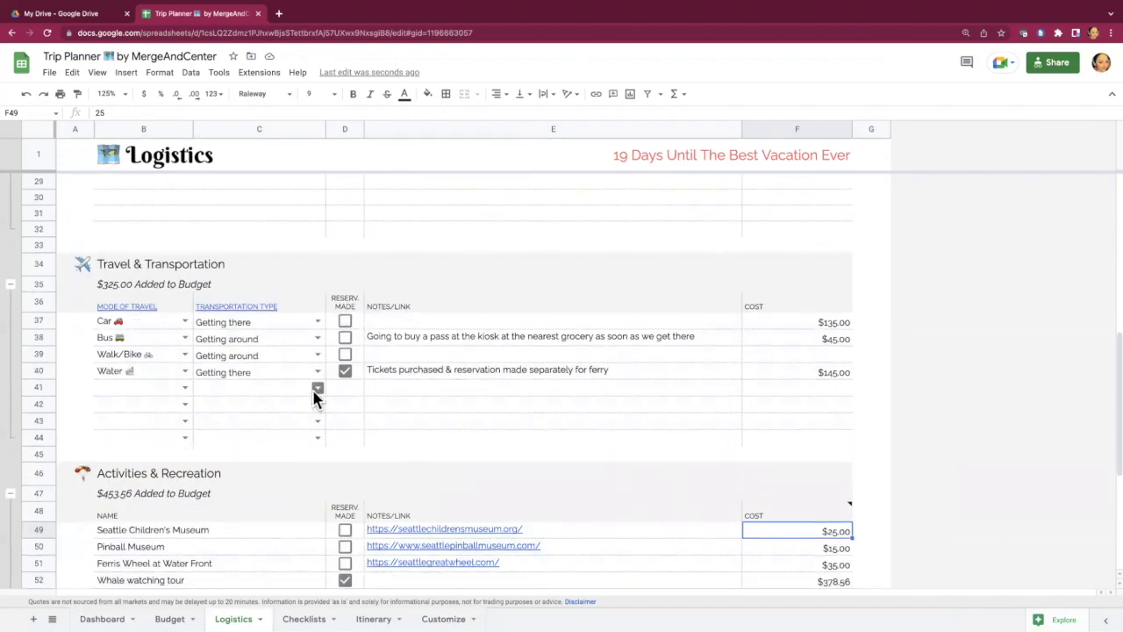
{"action": "left_click", "coordinate": [184, 389]}
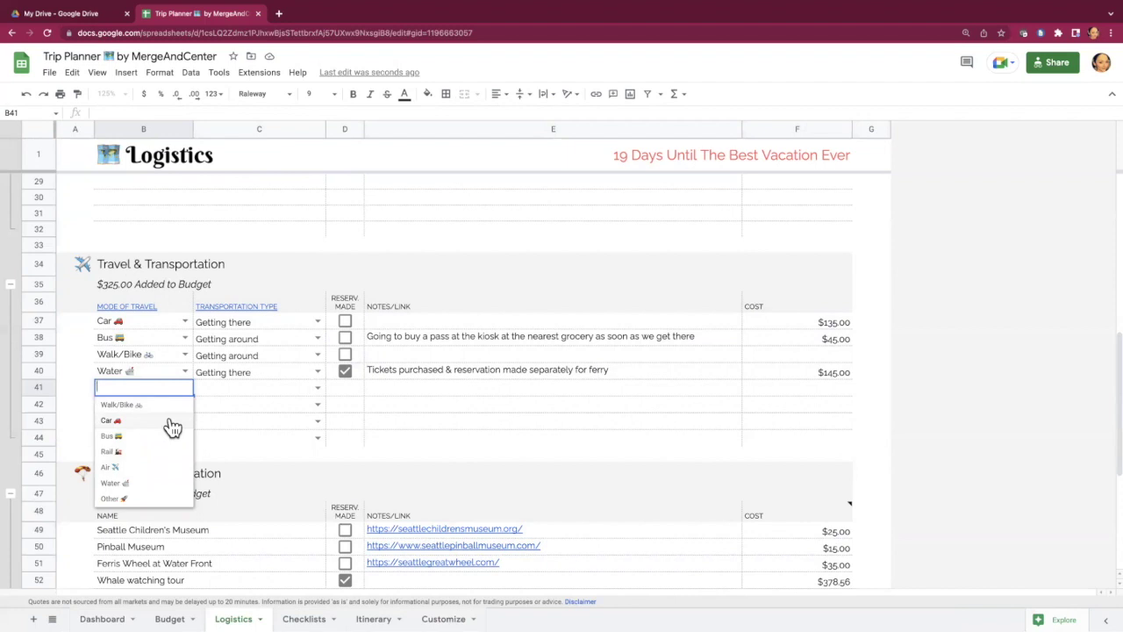
- Expand Useful Links to reveal the Google Trip Map link, then go to the Budget sheet
{"action": "left_click", "coordinate": [400, 425]}
{"action": "scroll", "coordinate": [400, 430], "scroll_direction": "down", "scroll_amount": 2}
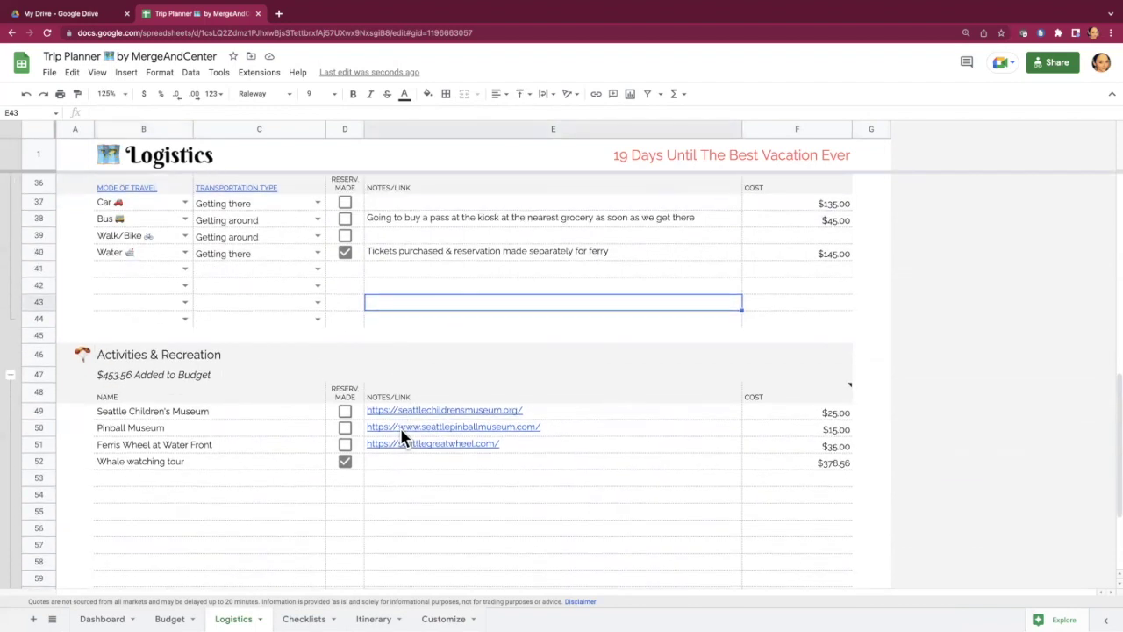
{"action": "scroll", "coordinate": [401, 437], "scroll_direction": "down", "scroll_amount": 1}
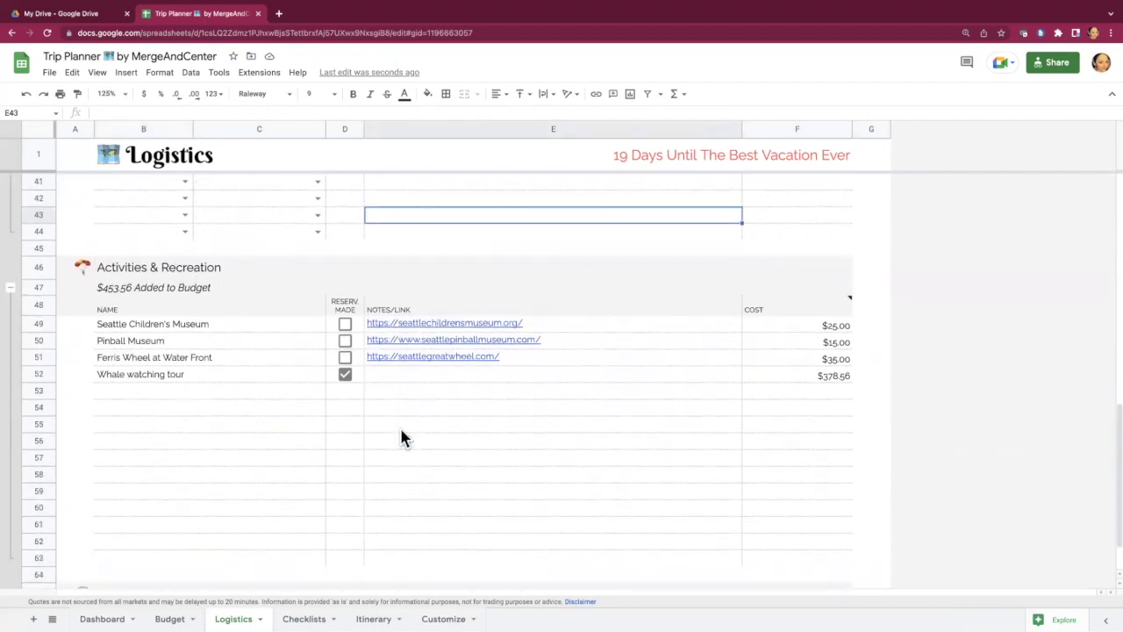
{"action": "scroll", "coordinate": [400, 430], "scroll_direction": "down", "scroll_amount": 2}
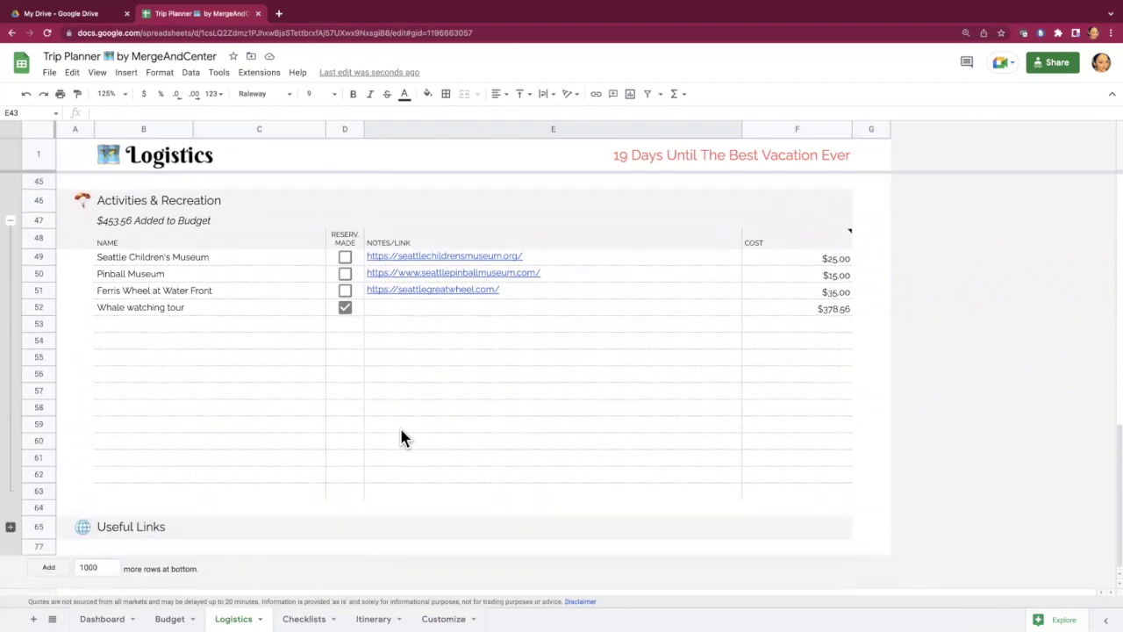
{"action": "left_click", "coordinate": [13, 535]}
{"action": "left_click", "coordinate": [275, 491]}
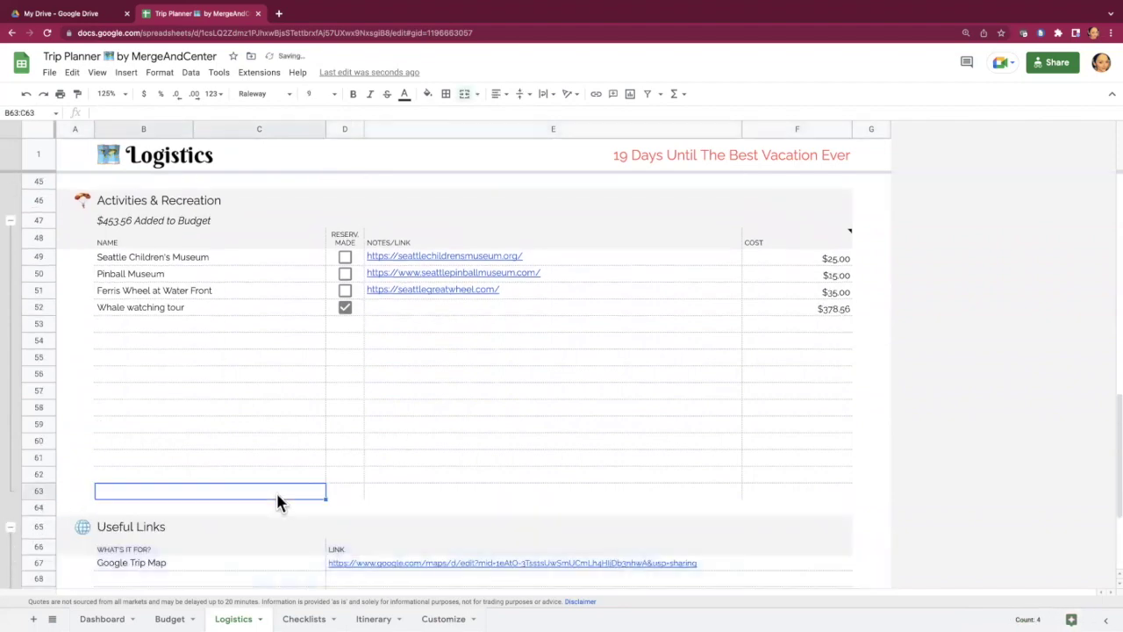
{"action": "scroll", "coordinate": [276, 491], "scroll_direction": "down", "scroll_amount": 3}
{"action": "left_click", "coordinate": [272, 437]}
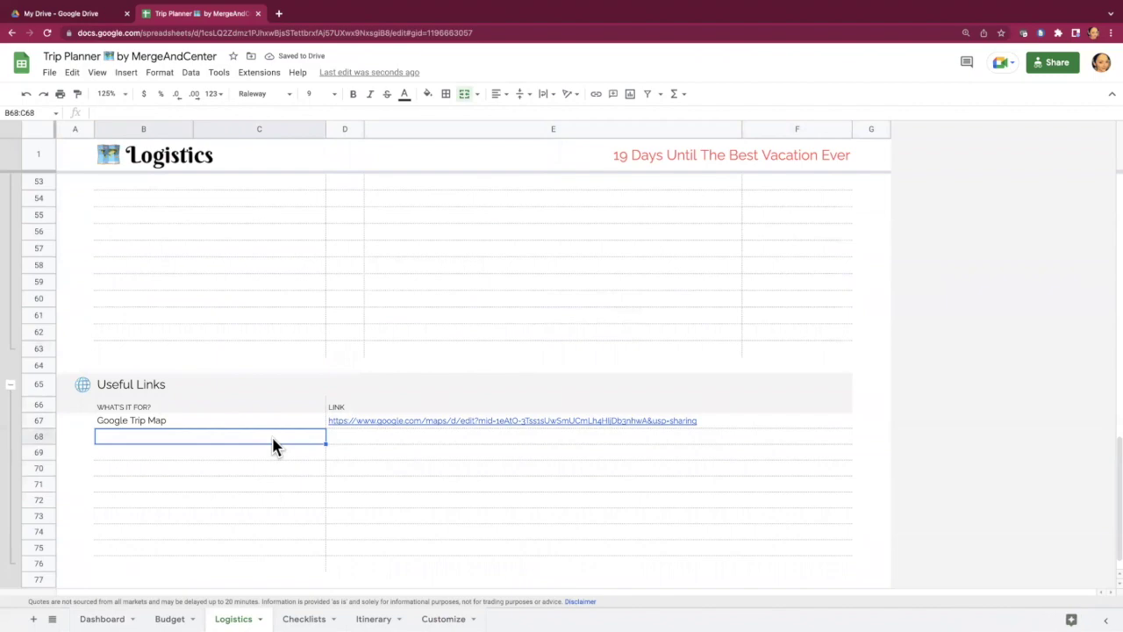
{"action": "left_click", "coordinate": [167, 619]}
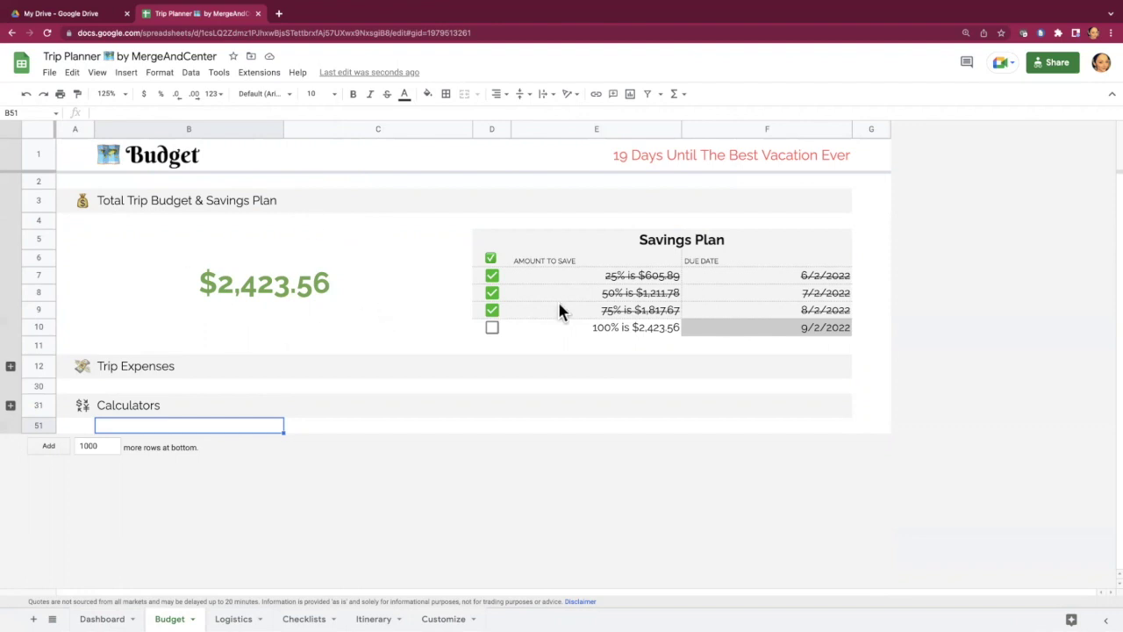
- Uncheck the 75%, 50% and 25% savings milestones and expand the Trip Expenses list
{"action": "left_click", "coordinate": [491, 311]}
{"action": "left_click", "coordinate": [492, 293]}
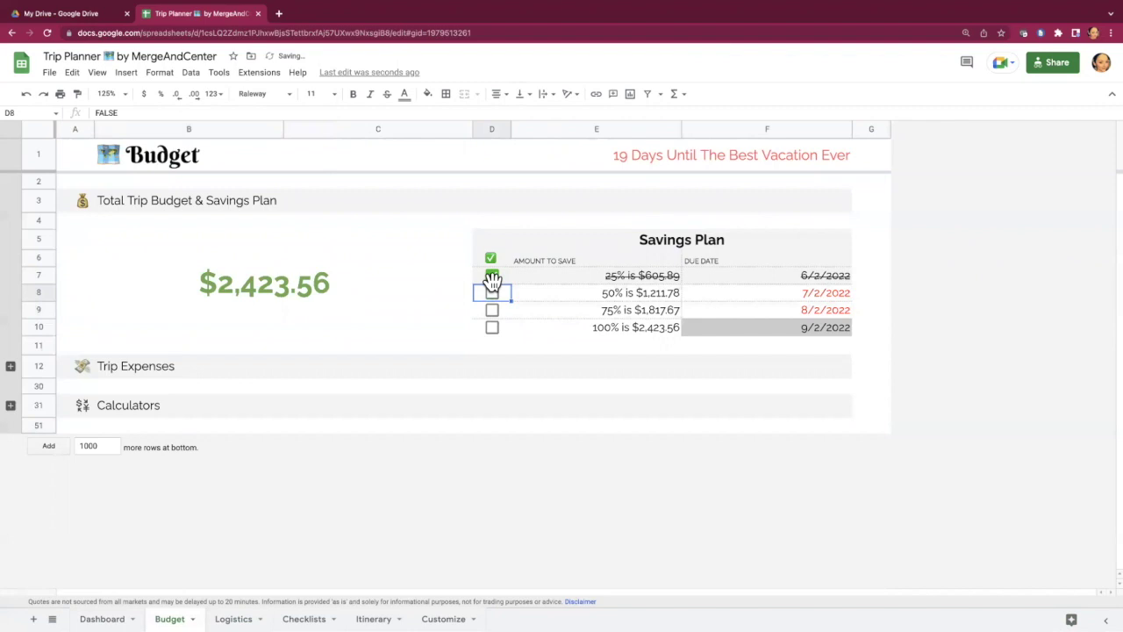
{"action": "left_click", "coordinate": [492, 276]}
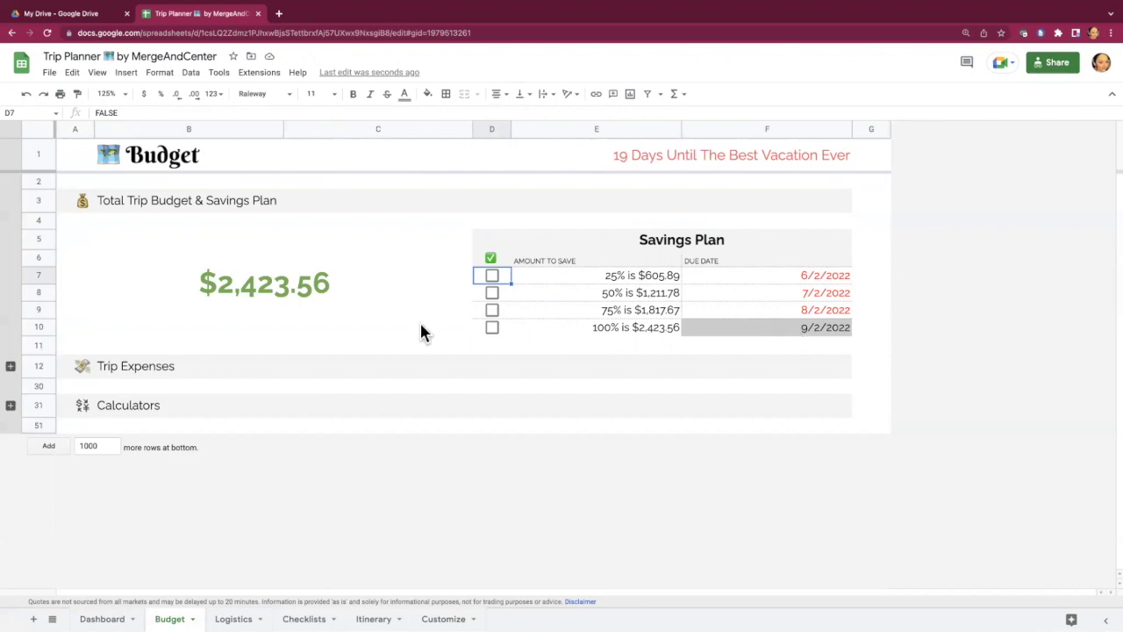
{"action": "left_click", "coordinate": [11, 366]}
- Scroll through Trip Expenses, selecting the Emergency Buffer category and the first blank budget amount
{"action": "scroll", "coordinate": [302, 473], "scroll_direction": "down", "scroll_amount": 2}
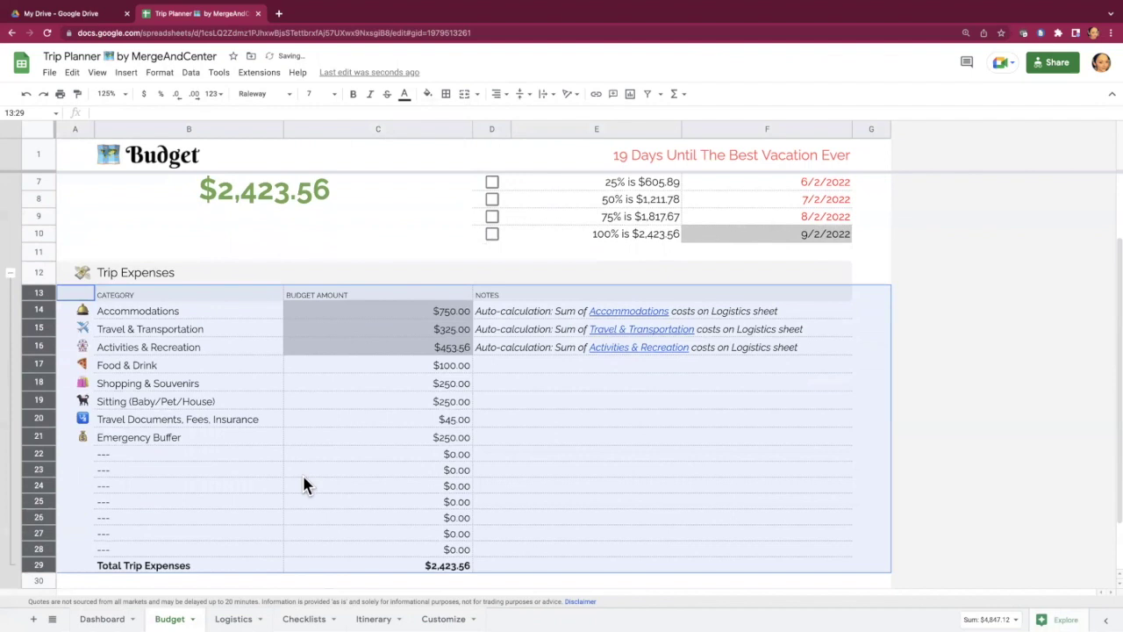
{"action": "scroll", "coordinate": [304, 485], "scroll_direction": "down", "scroll_amount": 2}
{"action": "left_click", "coordinate": [242, 402]}
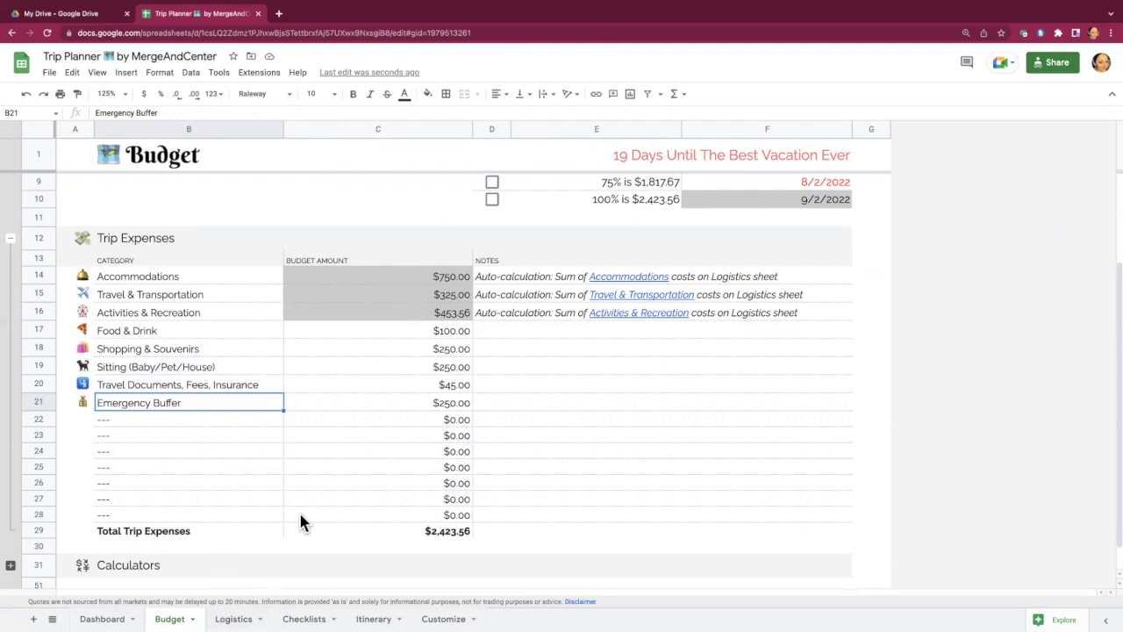
{"action": "left_click", "coordinate": [417, 421]}
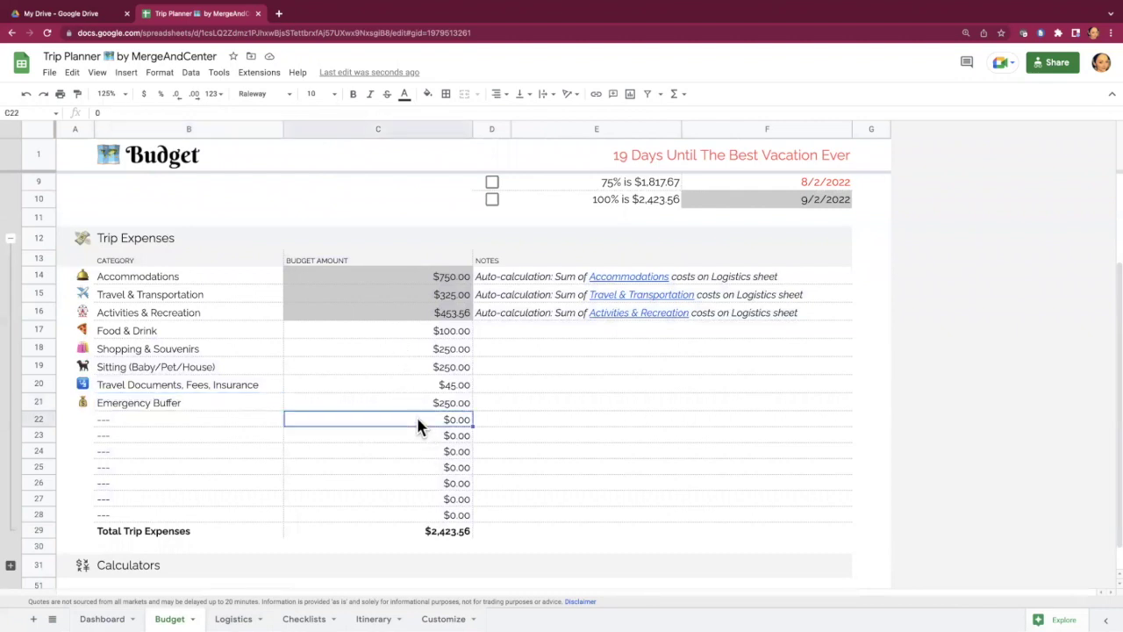
{"action": "scroll", "coordinate": [417, 421], "scroll_direction": "down", "scroll_amount": 1}
- Expand the Calculators section to reveal the Cost Splitting calculator
{"action": "left_click", "coordinate": [10, 530]}
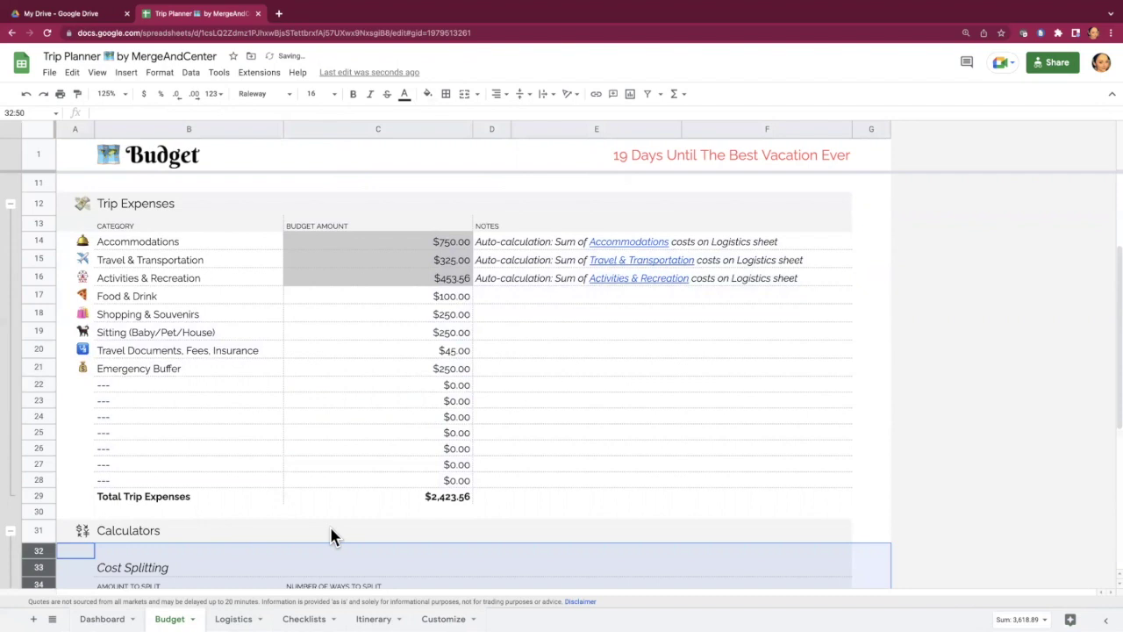
{"action": "scroll", "coordinate": [331, 530], "scroll_direction": "down", "scroll_amount": 1}
{"action": "scroll", "coordinate": [331, 536], "scroll_direction": "down", "scroll_amount": 4}
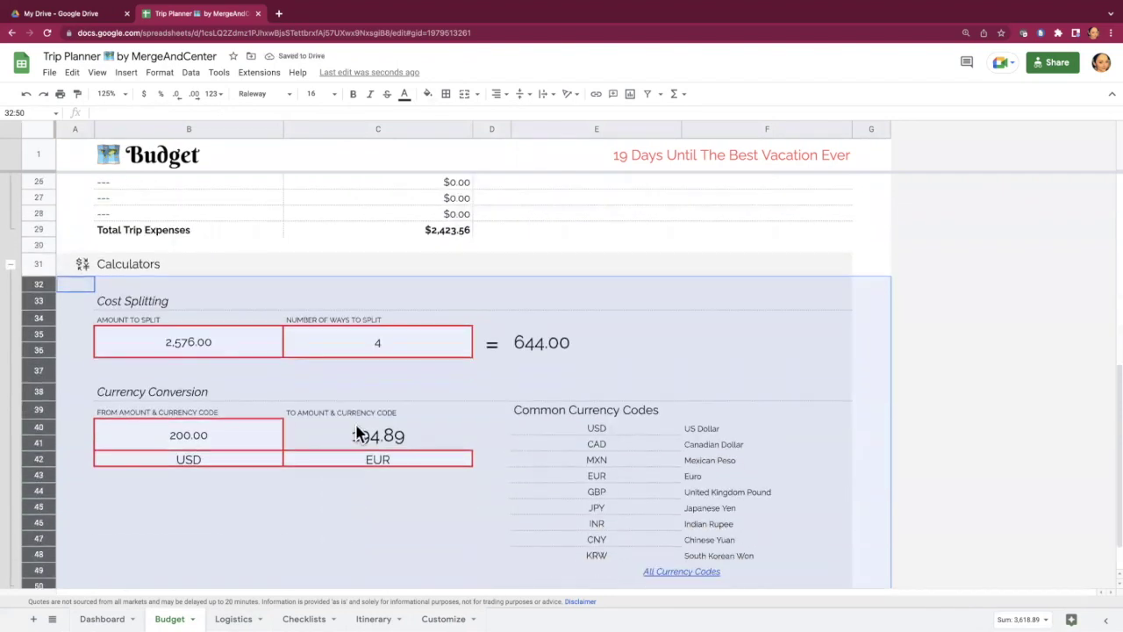
{"action": "left_click", "coordinate": [359, 373]}
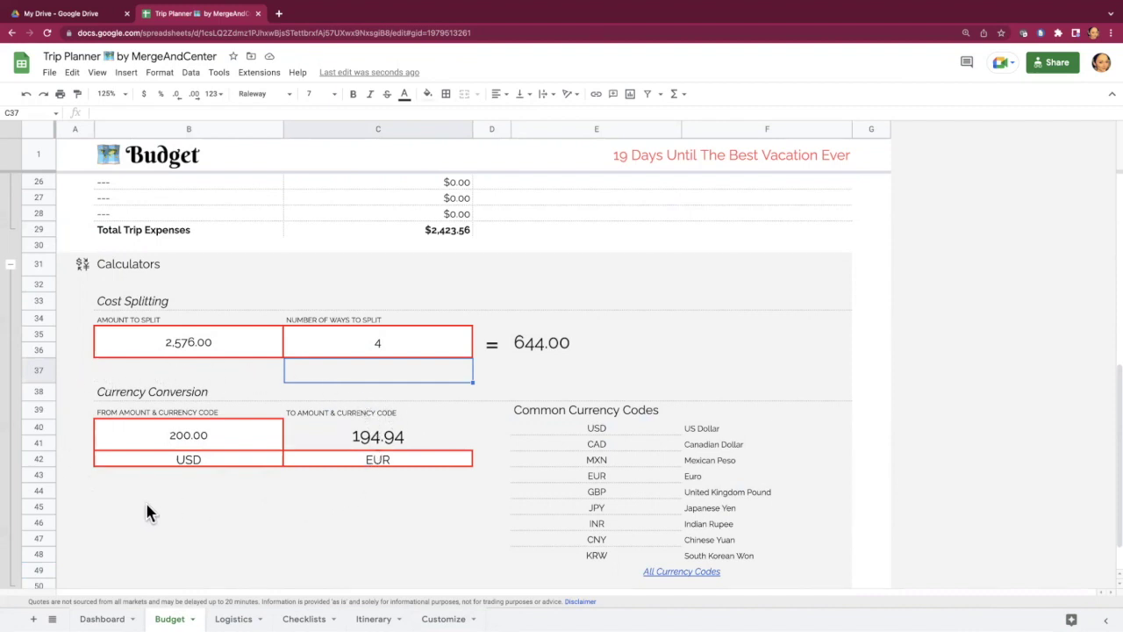
- On the Checklists sheet, check off Fill gas tank, bringing Prep for Trip to 64% done
{"action": "left_click", "coordinate": [302, 617]}
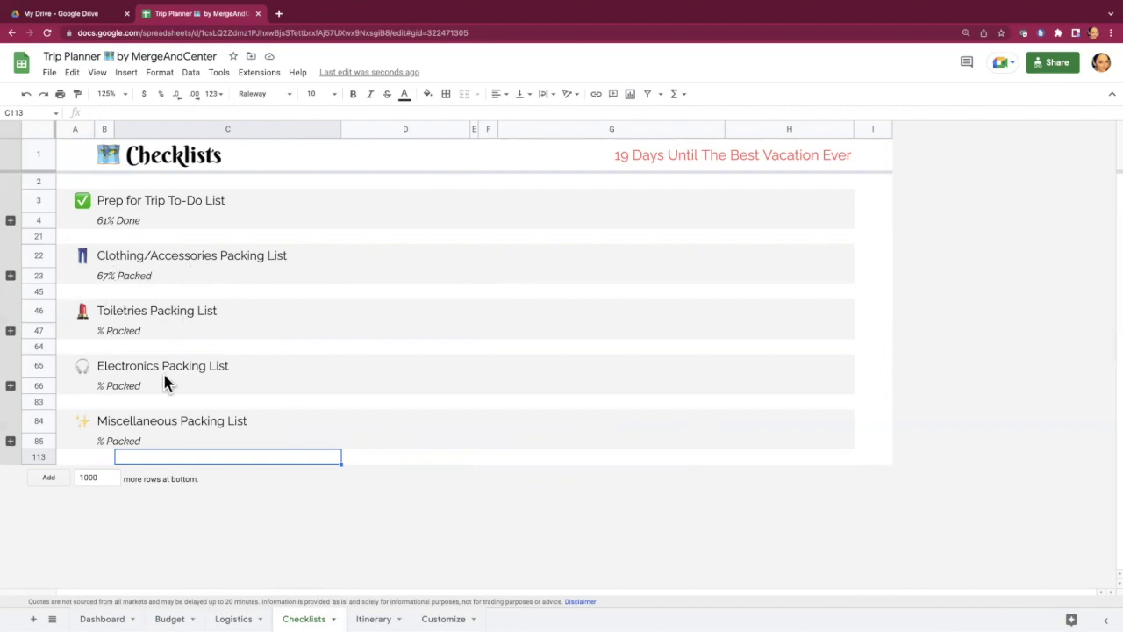
{"action": "left_click", "coordinate": [11, 222]}
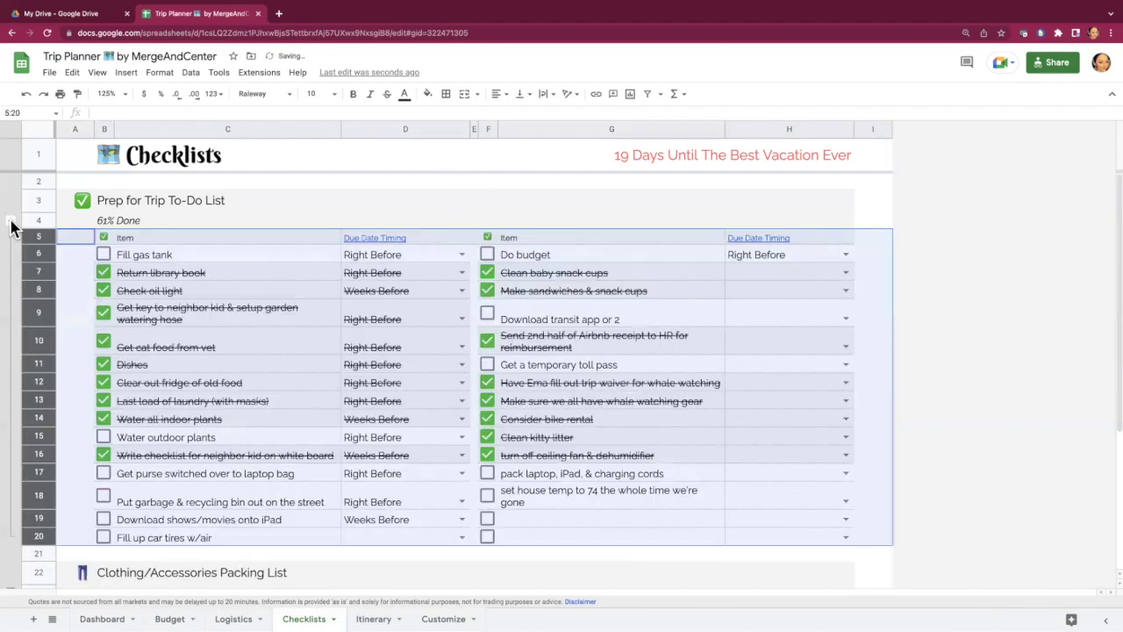
{"action": "left_click", "coordinate": [251, 256]}
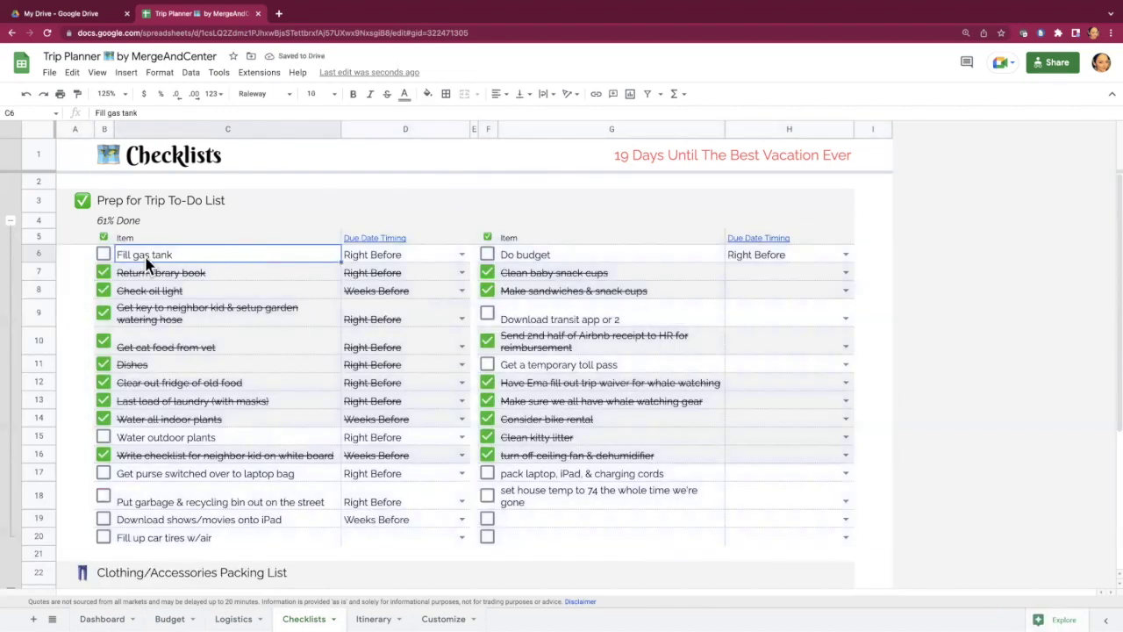
{"action": "left_click", "coordinate": [105, 254]}
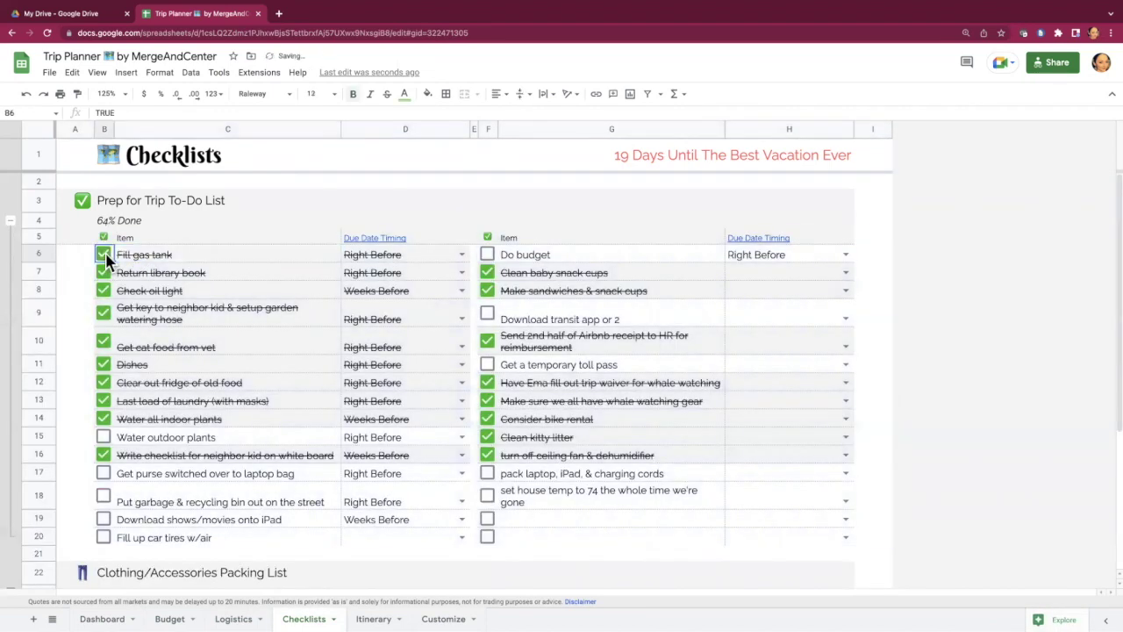
{"action": "left_click", "coordinate": [376, 619]}
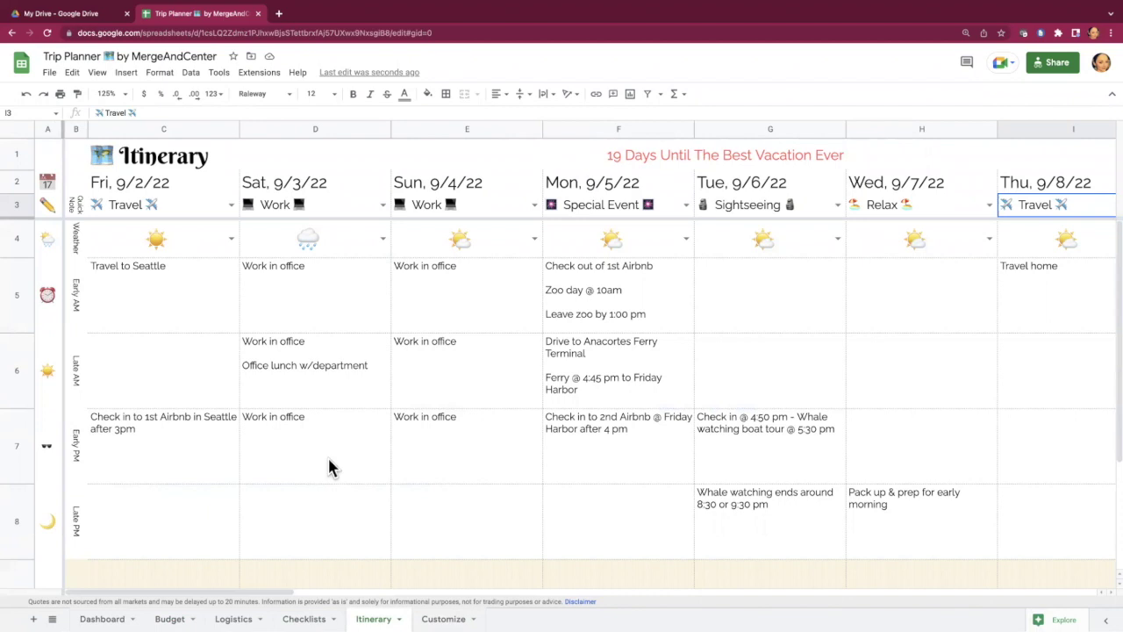
{"action": "left_click", "coordinate": [172, 188]}
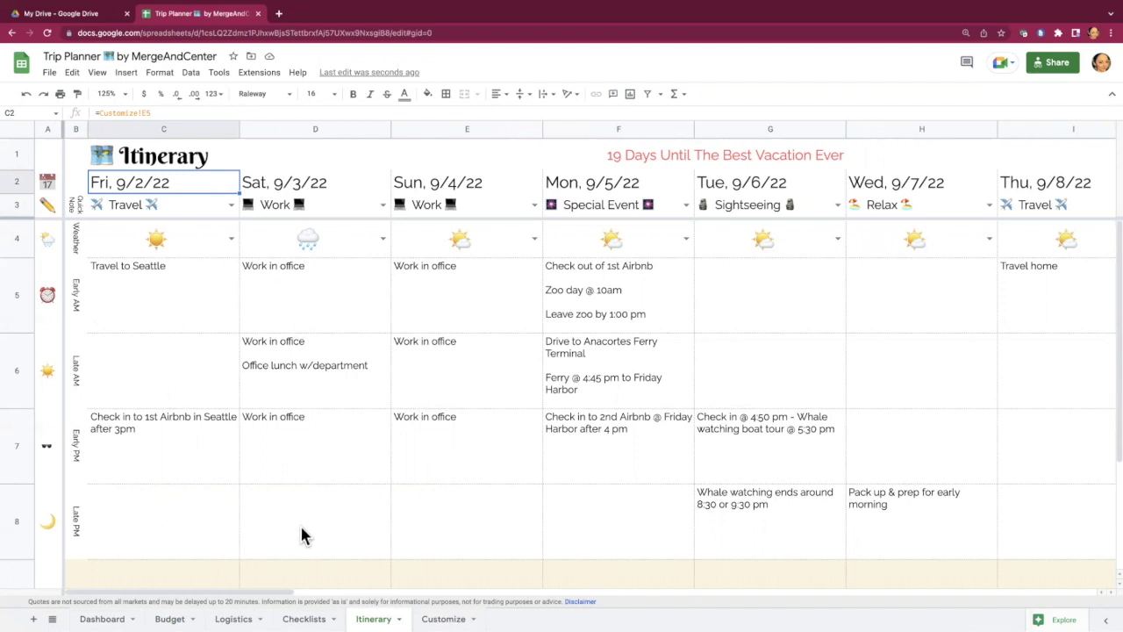
{"action": "scroll", "coordinate": [301, 529], "scroll_direction": "right", "scroll_amount": 10}
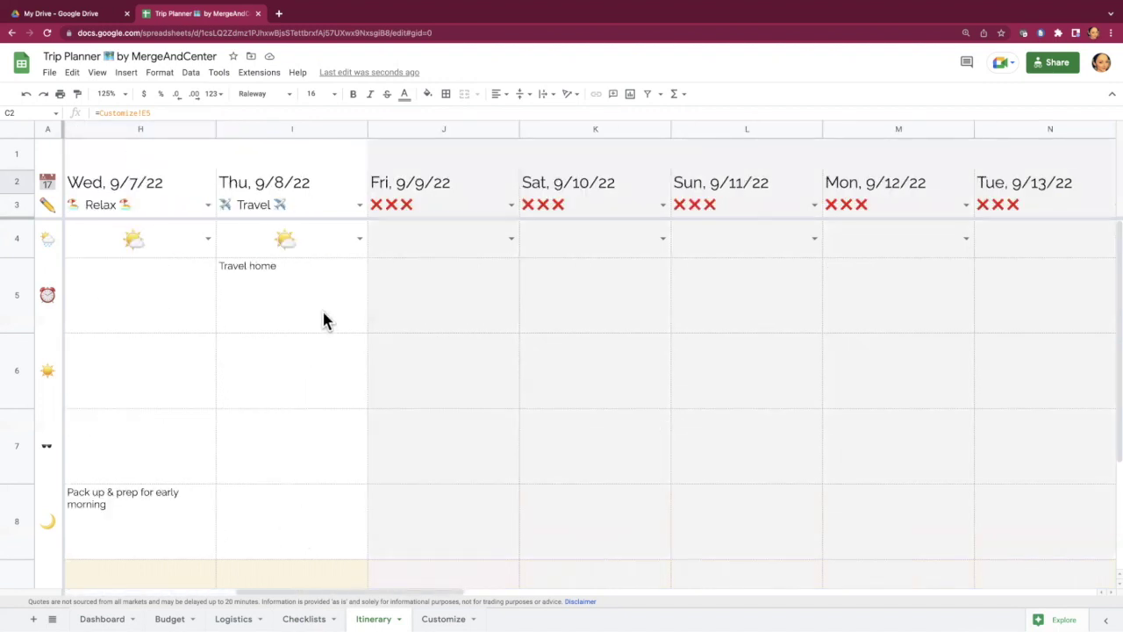
{"action": "scroll", "coordinate": [749, 380], "scroll_direction": "right", "scroll_amount": 20}
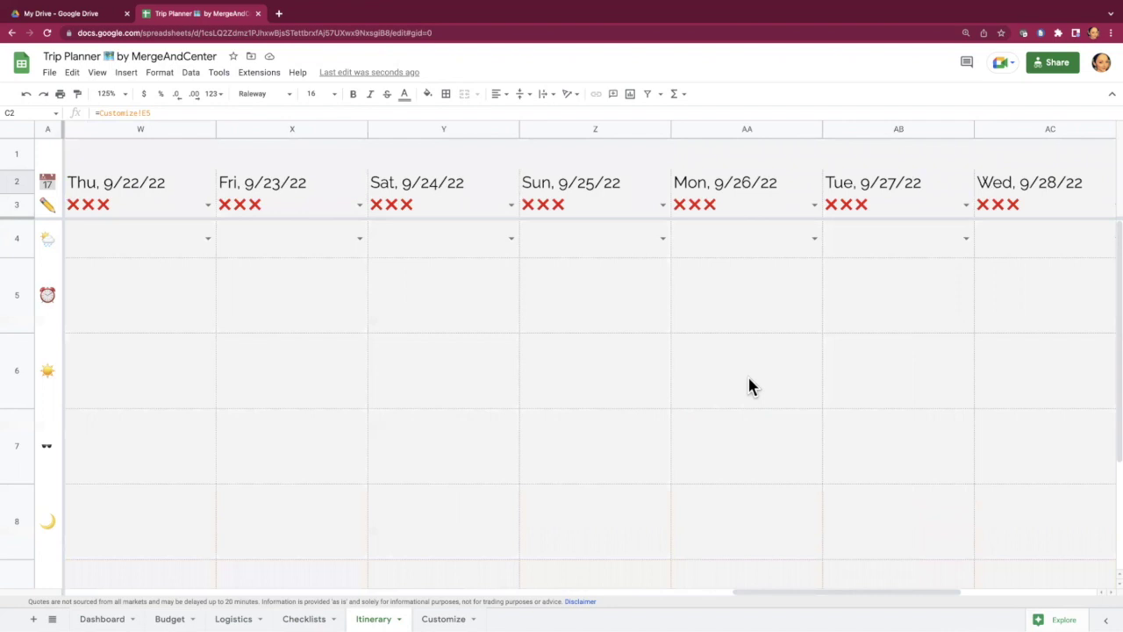
{"action": "scroll", "coordinate": [749, 386], "scroll_direction": "left", "scroll_amount": 20}
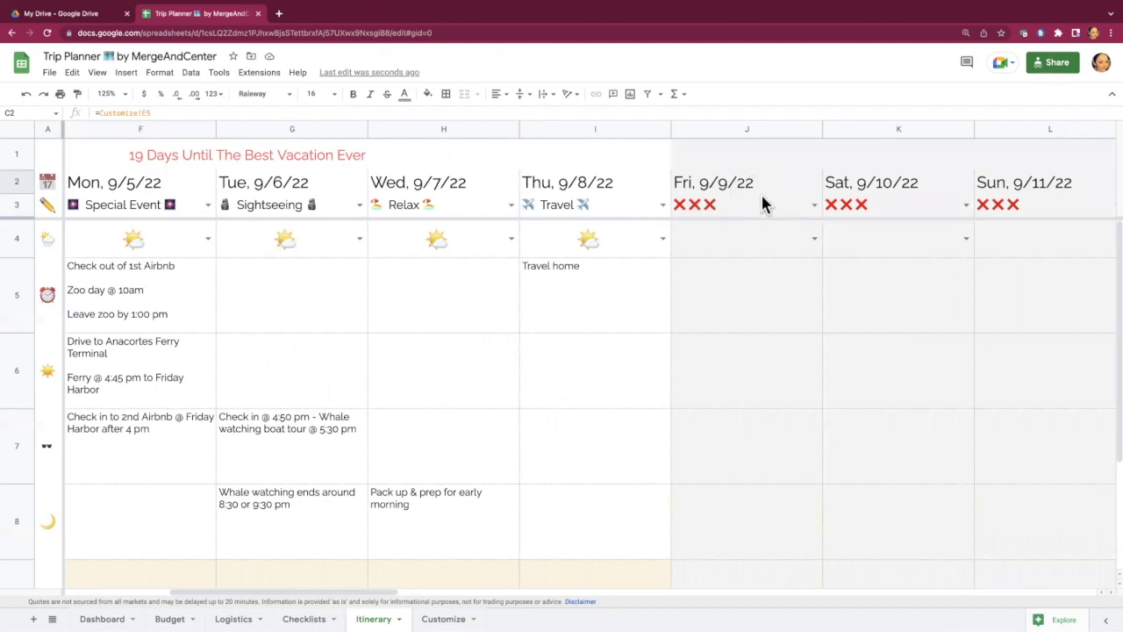
- Try Travel as the quick note for Fri 9/9 and Sat 9/10, clearing Fri's again
{"action": "left_click", "coordinate": [814, 207]}
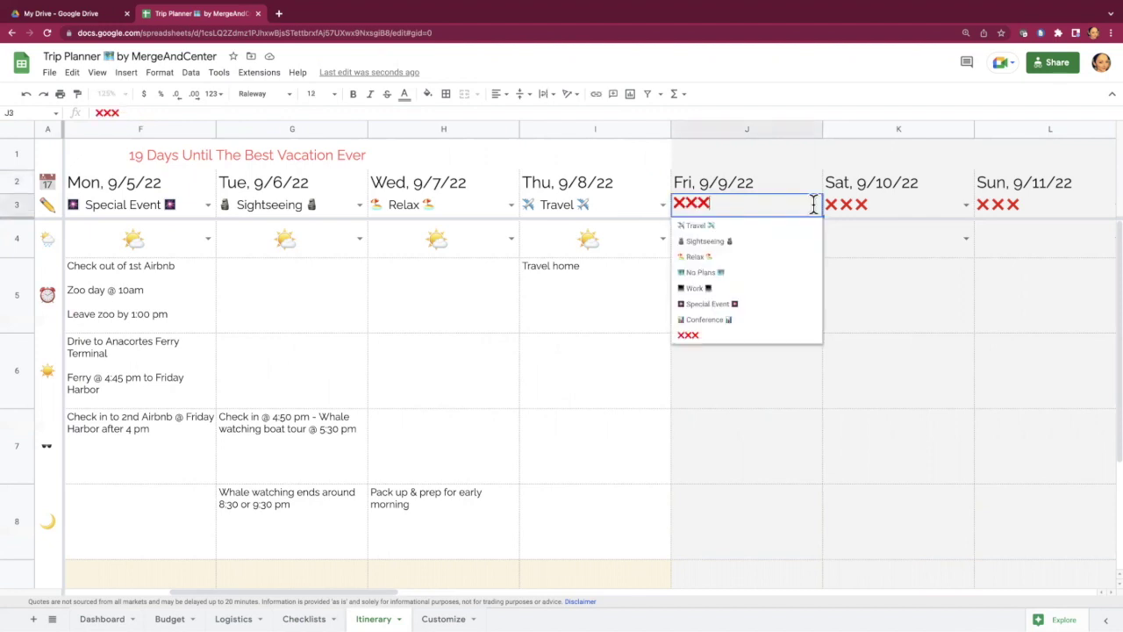
{"action": "left_click", "coordinate": [747, 230]}
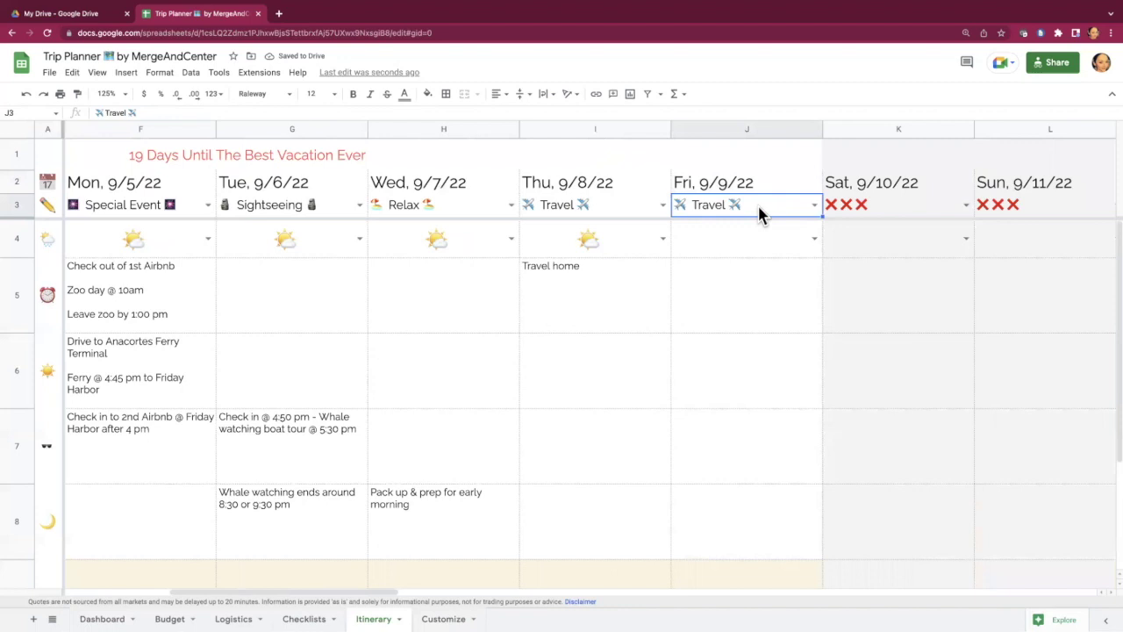
{"action": "key", "text": "Delete"}
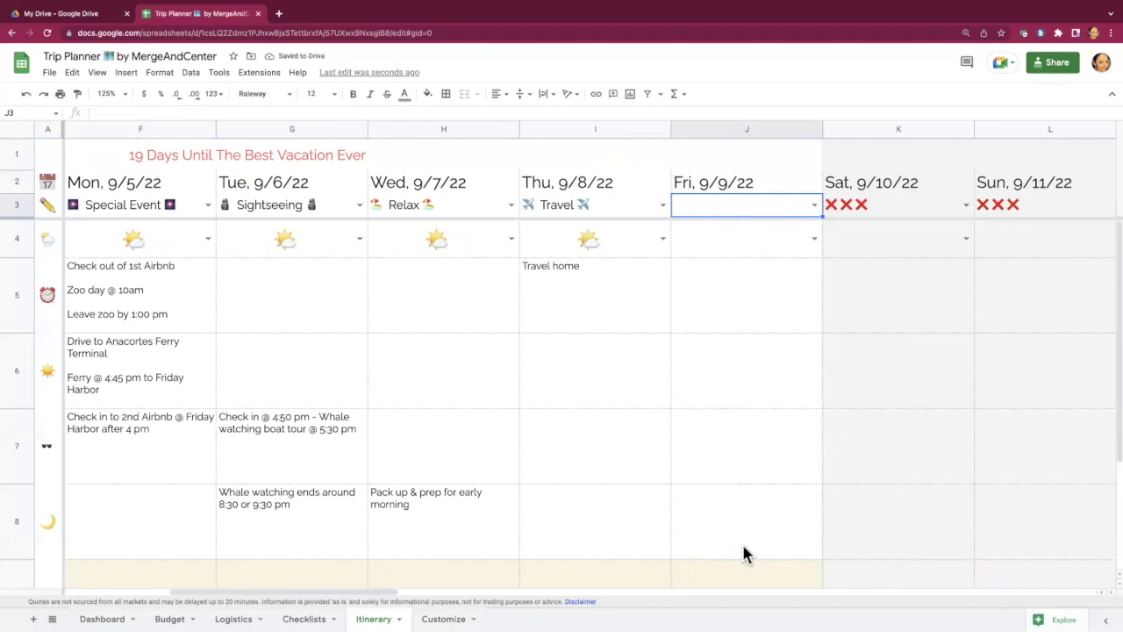
{"action": "double_click", "coordinate": [961, 204]}
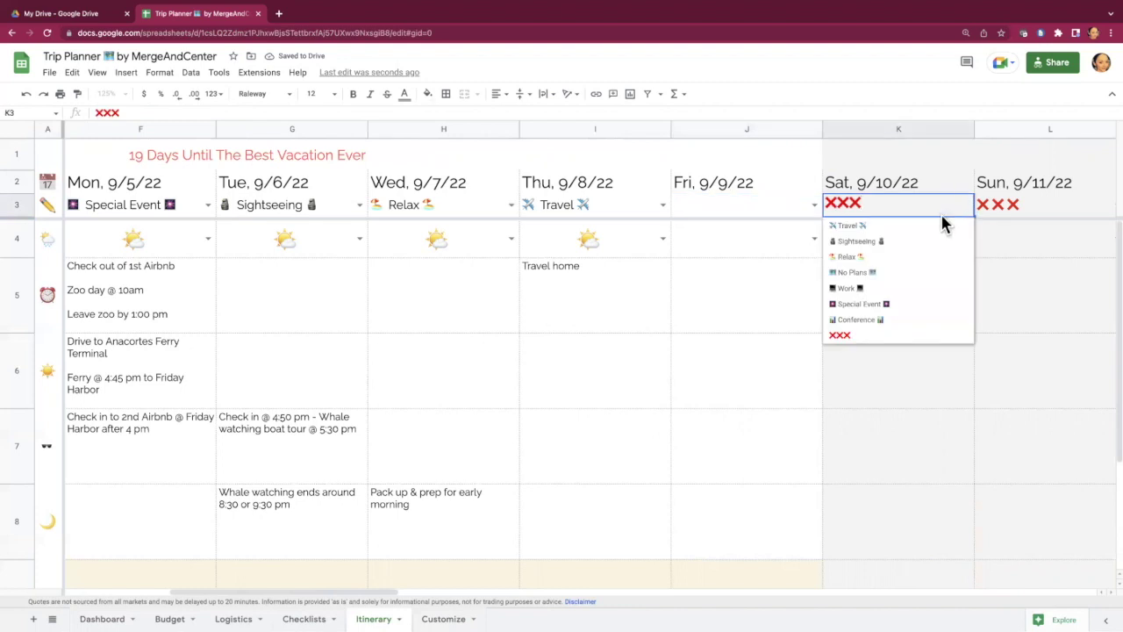
{"action": "left_click", "coordinate": [932, 226]}
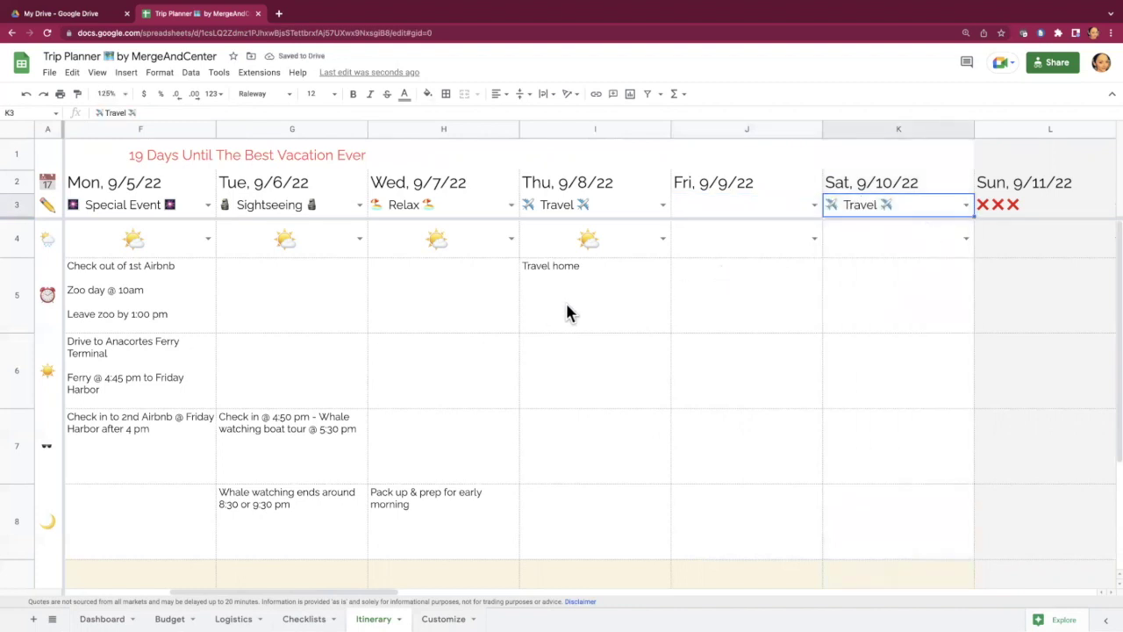
- Set the quick notes for Thu 9/8, Fri 9/9 and Sat 9/10 to ❌❌❌
{"action": "left_click", "coordinate": [664, 206]}
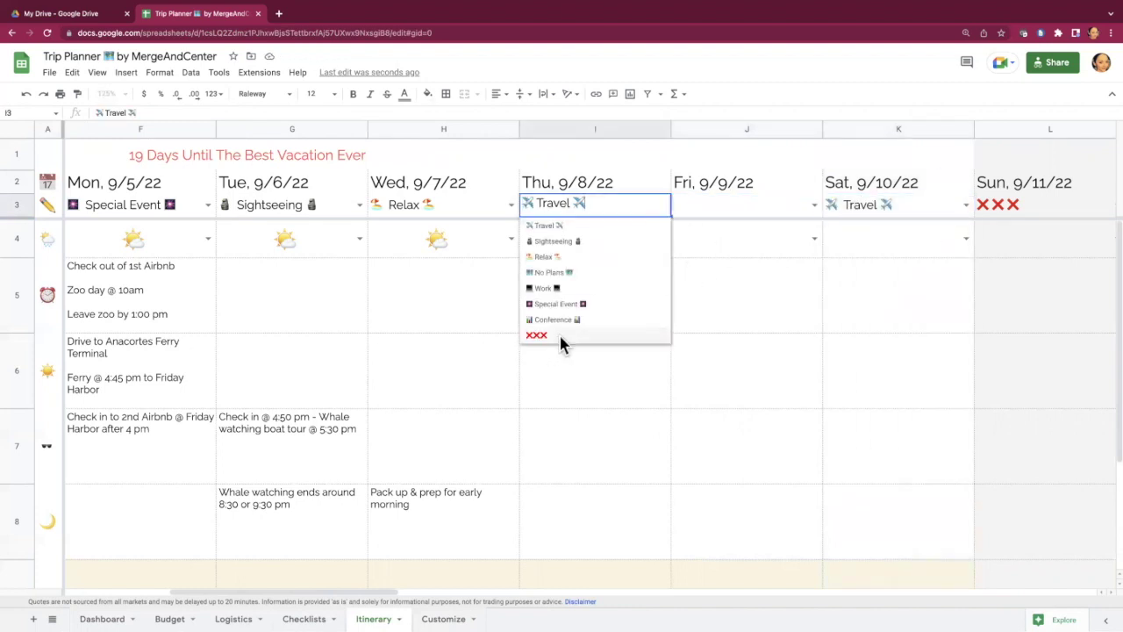
{"action": "left_click", "coordinate": [559, 332]}
{"action": "left_click", "coordinate": [817, 204]}
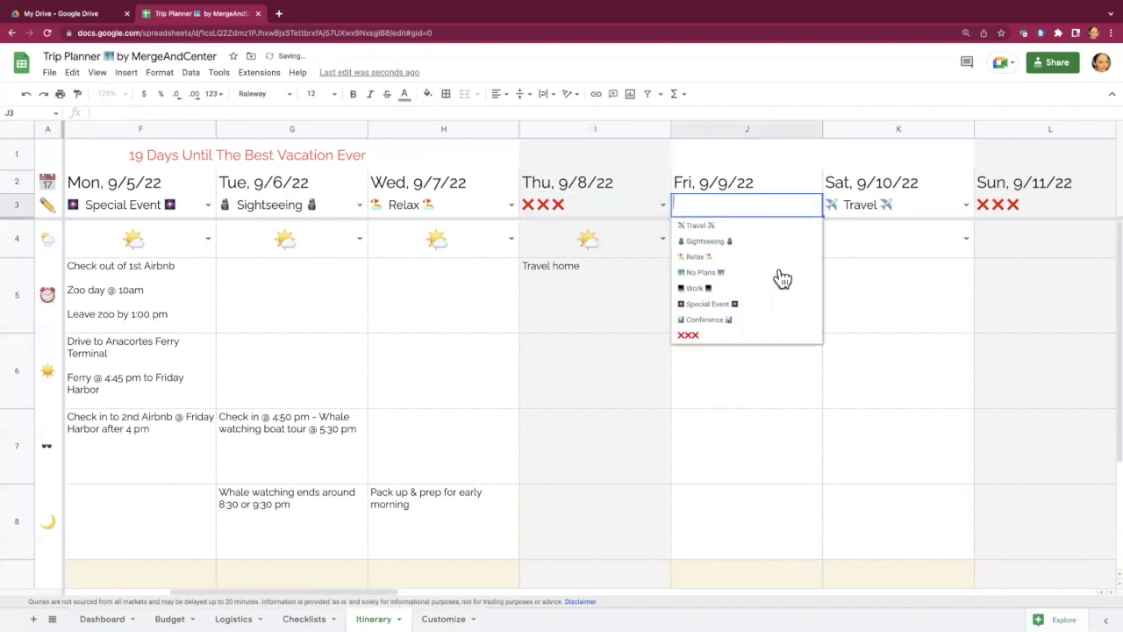
{"action": "left_click", "coordinate": [739, 335]}
{"action": "left_click", "coordinate": [965, 205]}
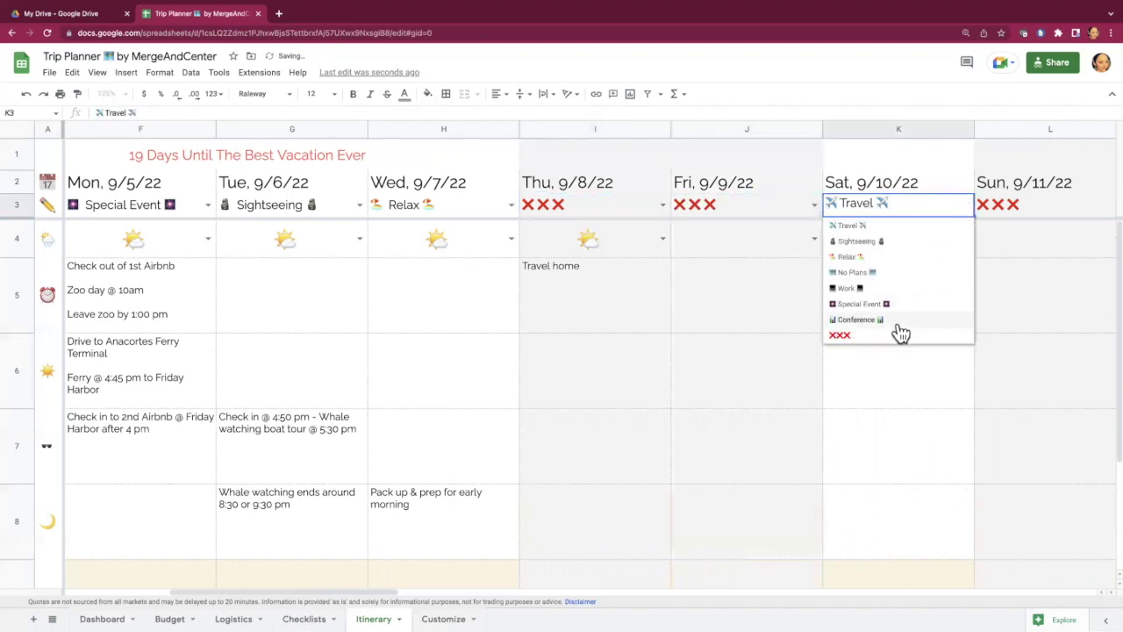
{"action": "left_click", "coordinate": [895, 340]}
{"action": "scroll", "coordinate": [609, 343], "scroll_direction": "left", "scroll_amount": 5}
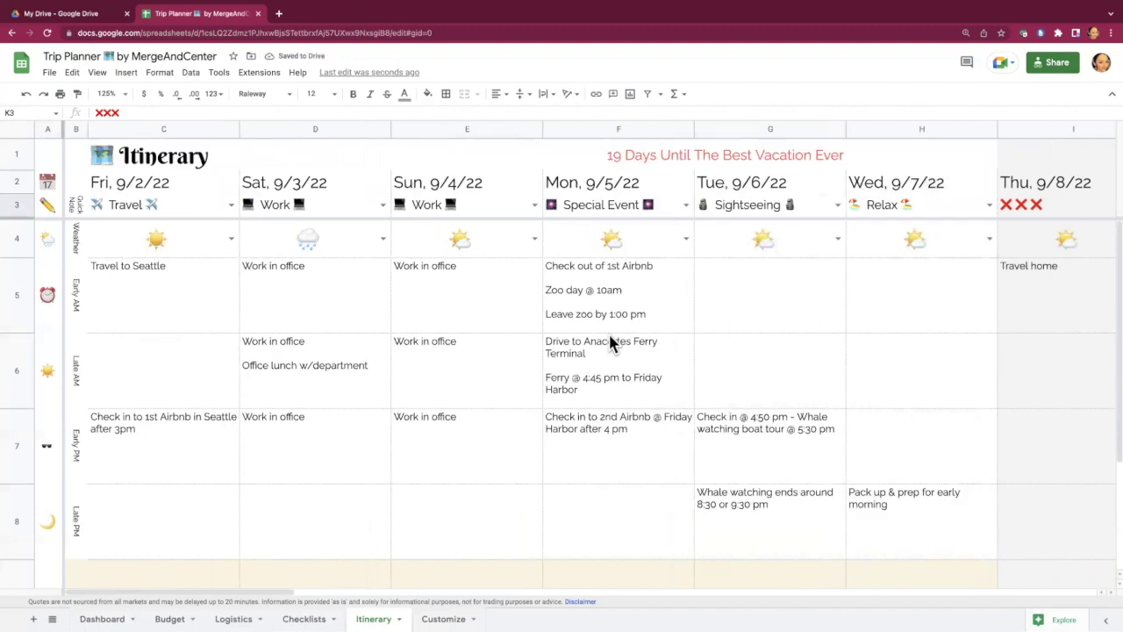
- View the Trip Planner Dashboard and scroll down to the embedded trip map
{"action": "left_click", "coordinate": [104, 619]}
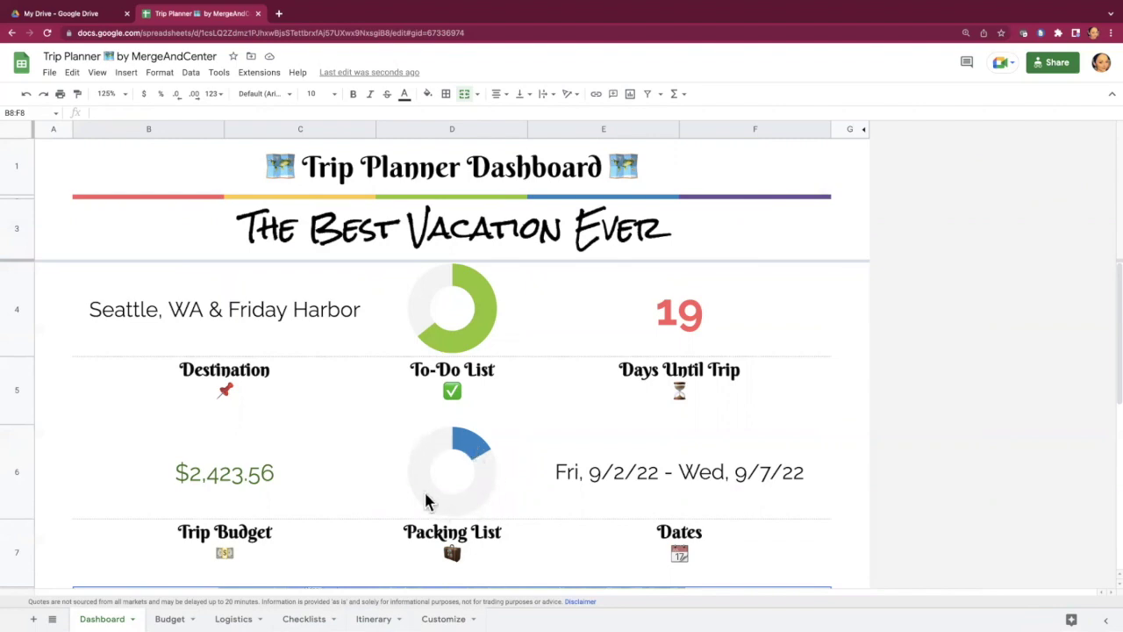
{"action": "scroll", "coordinate": [462, 439], "scroll_direction": "down", "scroll_amount": 3}
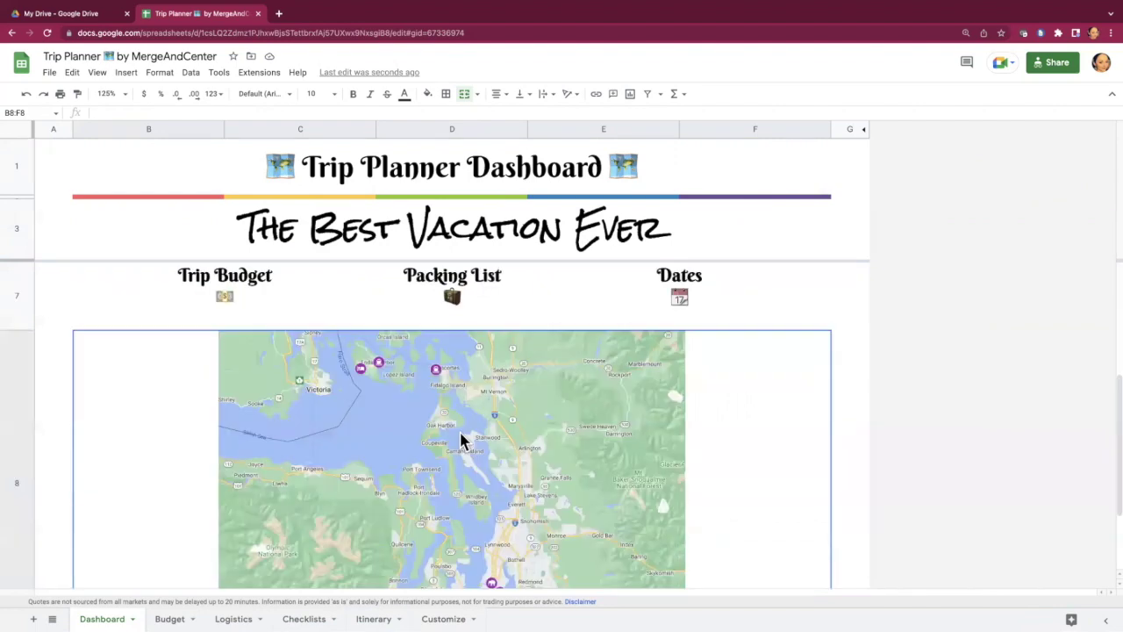
{"action": "scroll", "coordinate": [461, 438], "scroll_direction": "down", "scroll_amount": 1}
{"action": "scroll", "coordinate": [462, 439], "scroll_direction": "up", "scroll_amount": 1}
- On the Customize sheet, scroll past the drop-down option tables and preview the Resources links, from Google Sheets: Getting Started to the Feedback & Suggestion Box
{"action": "left_click", "coordinate": [442, 617]}
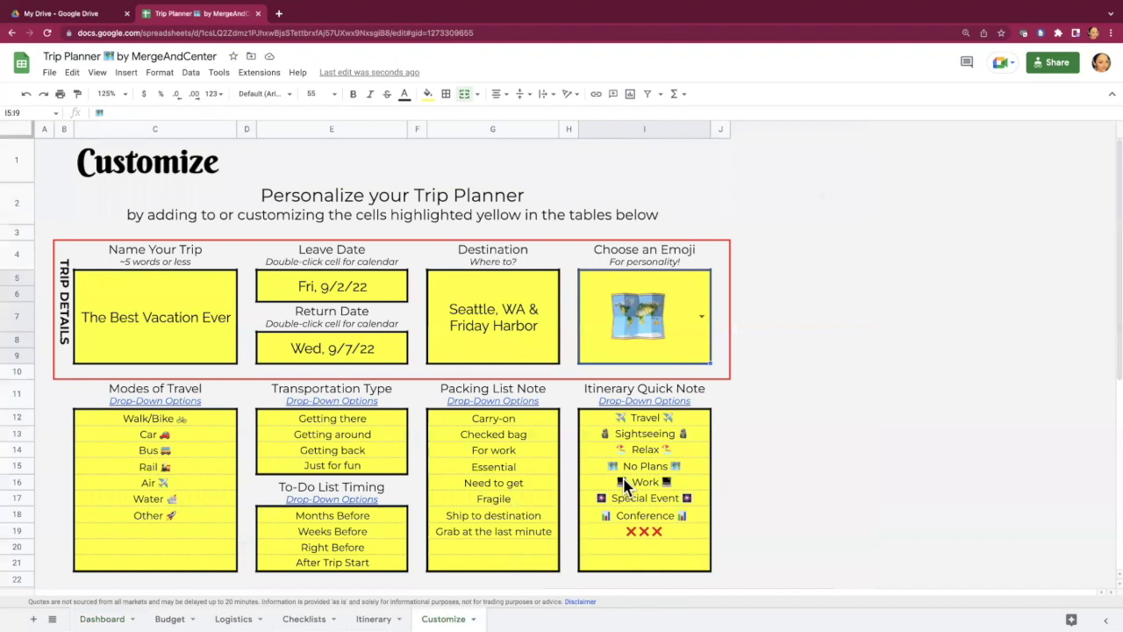
{"action": "scroll", "coordinate": [735, 472], "scroll_direction": "down", "scroll_amount": 3}
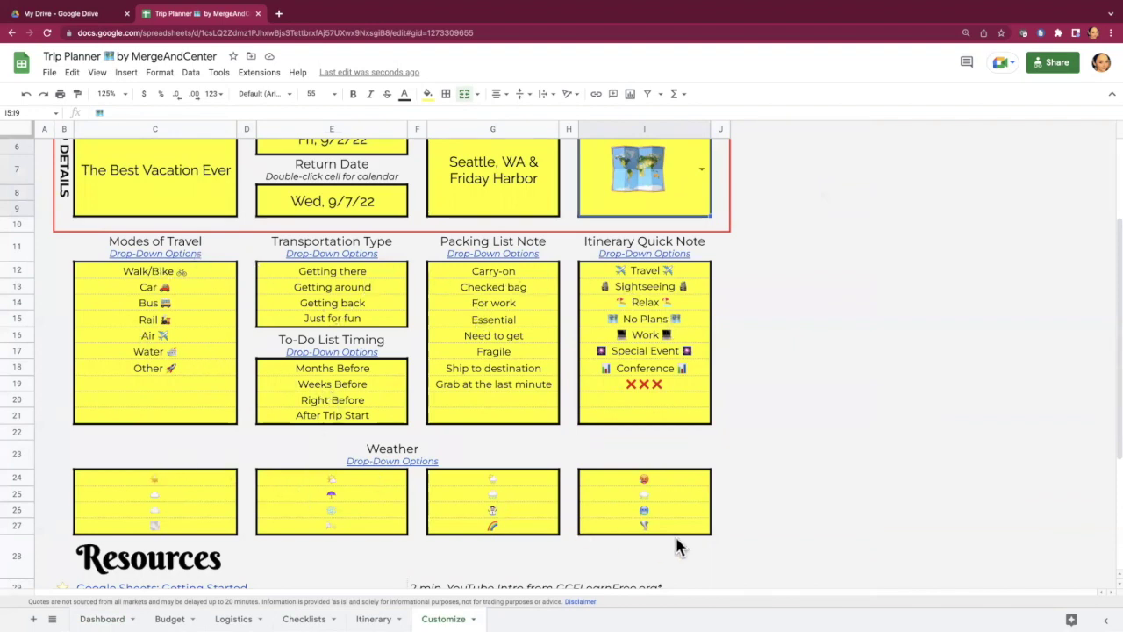
{"action": "scroll", "coordinate": [676, 544], "scroll_direction": "down", "scroll_amount": 5}
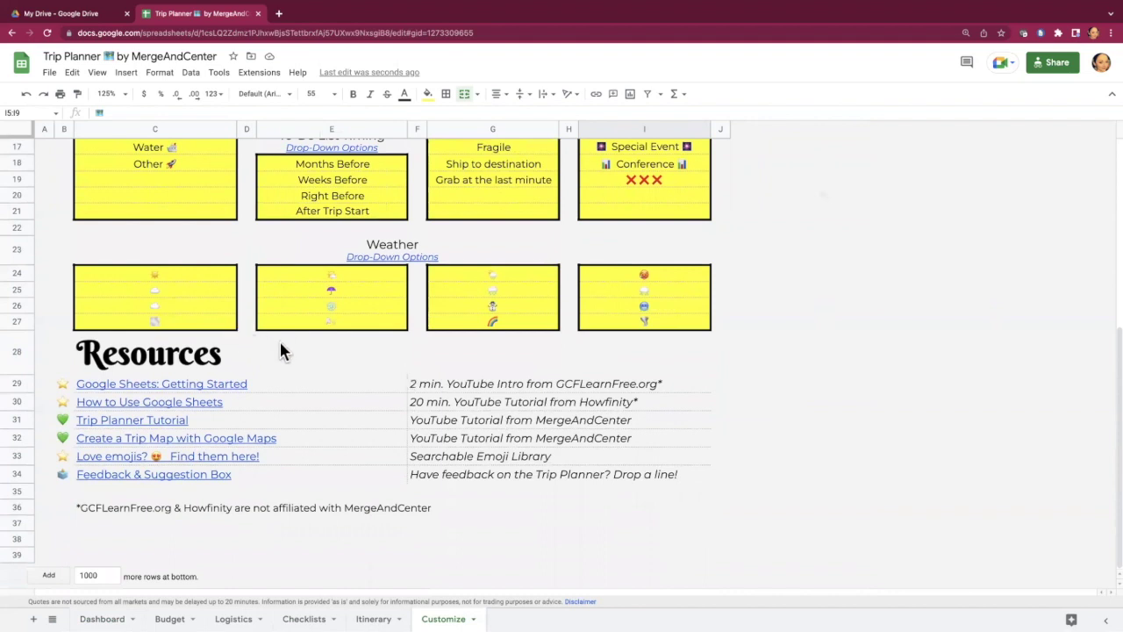
{"action": "mouse_move", "coordinate": [250, 385]}
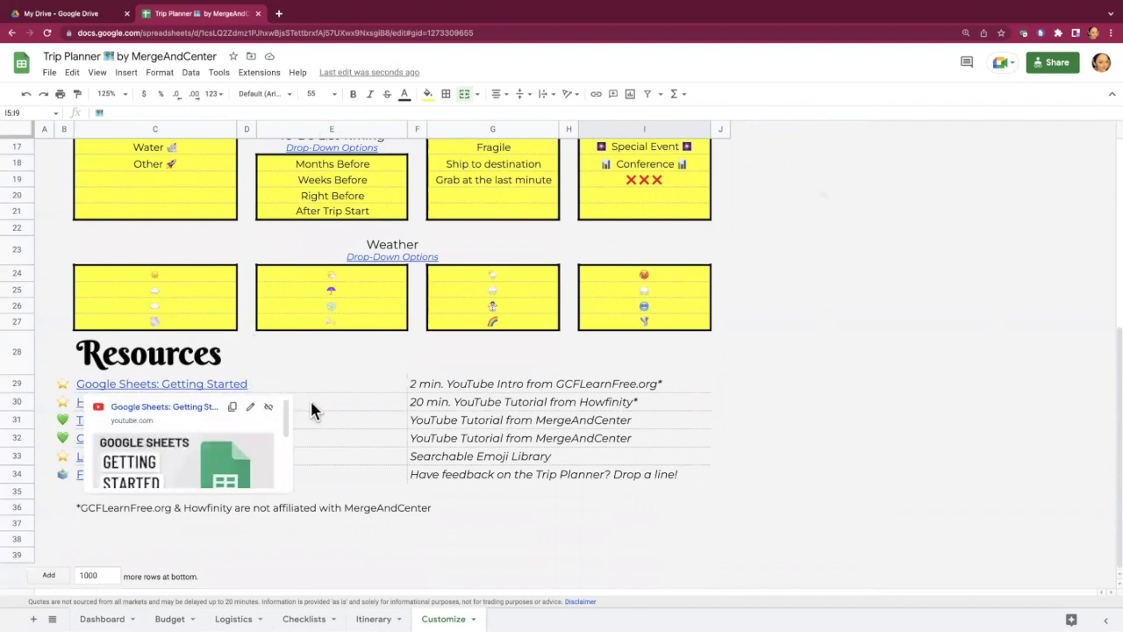
{"action": "mouse_move", "coordinate": [312, 406]}
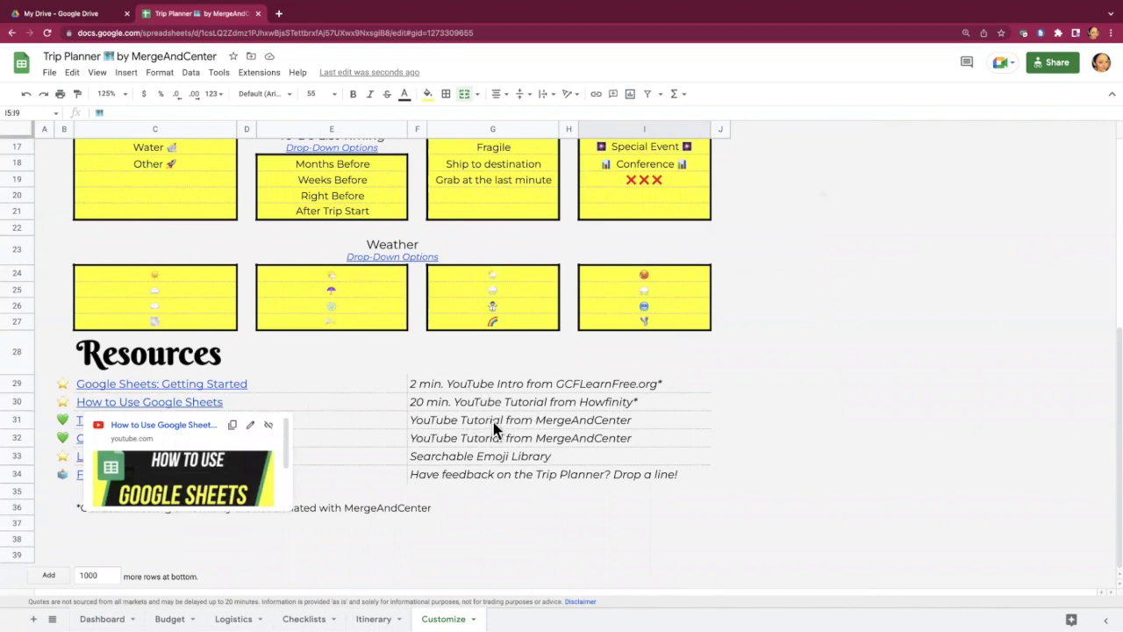
{"action": "left_click", "coordinate": [609, 426]}
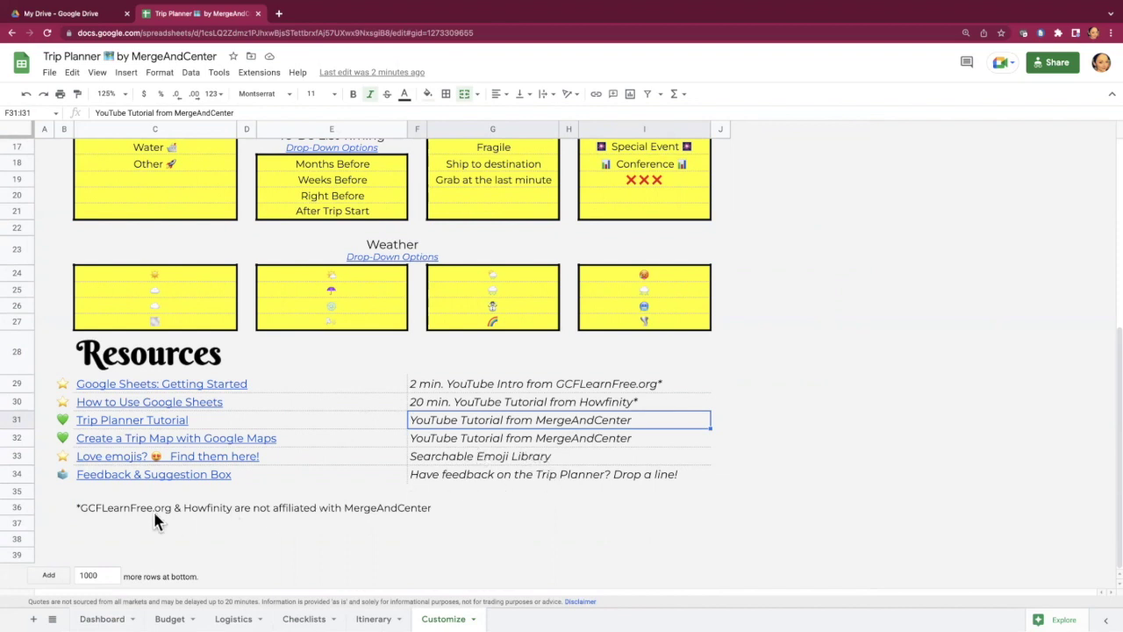
{"action": "mouse_move", "coordinate": [115, 484]}
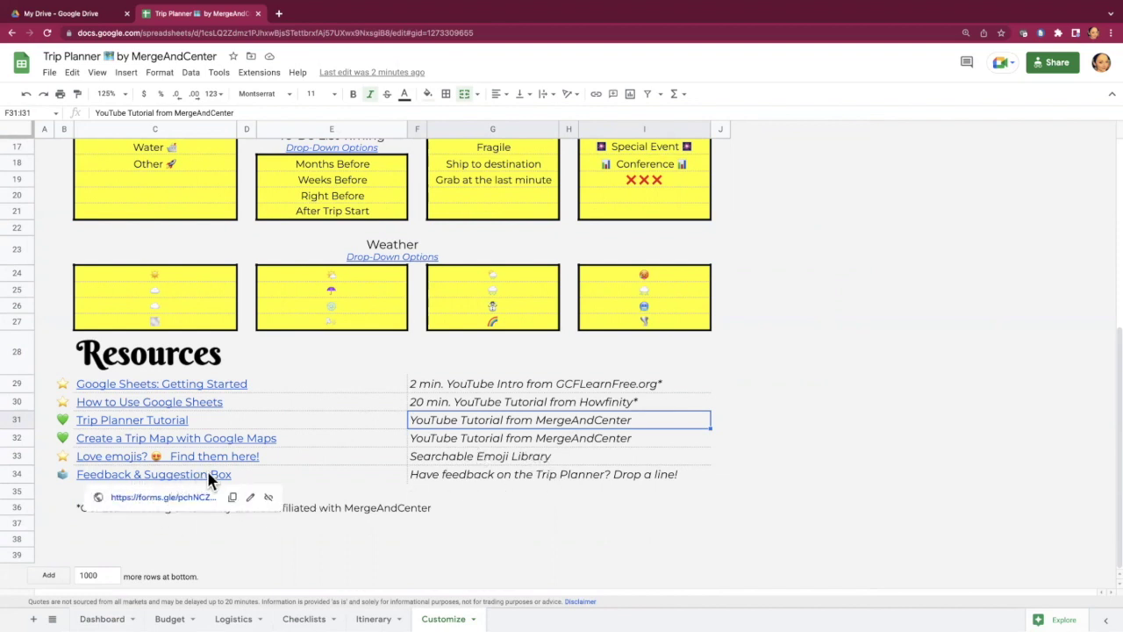